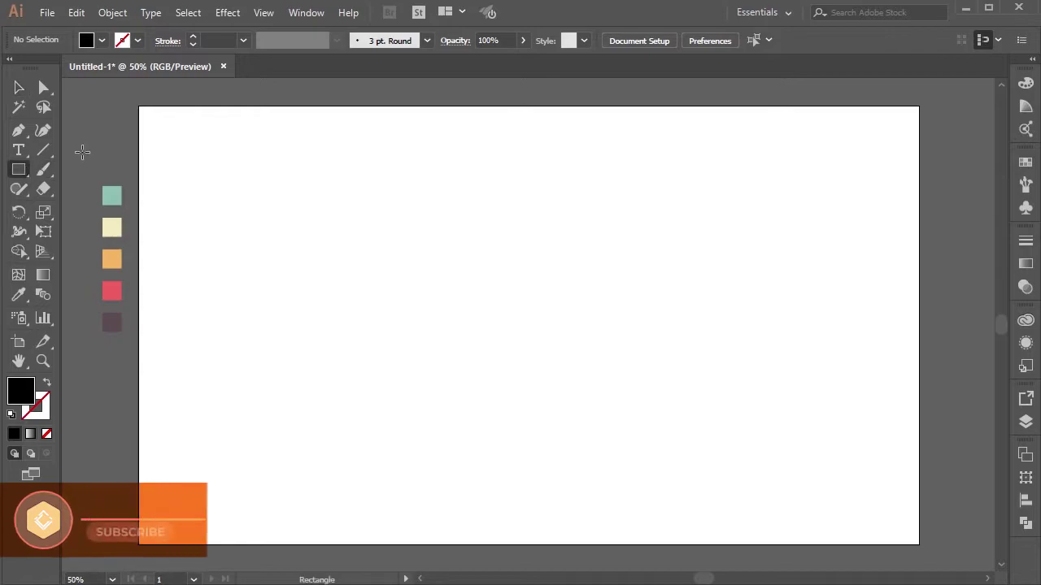
- Cover the whole artboard with a rectangle and fill it with the teal swatch color
mouse_move(139, 106)
mouse_down()
mouse_move(184, 139)
mouse_move(594, 344)
mouse_move(822, 438)
mouse_move(918, 544)
mouse_up()
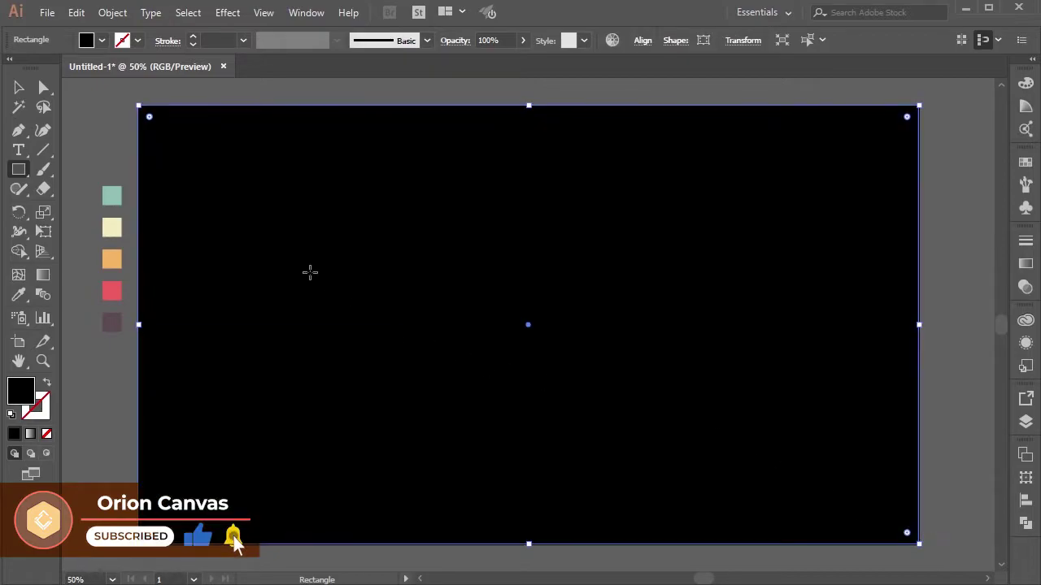
click(19, 88)
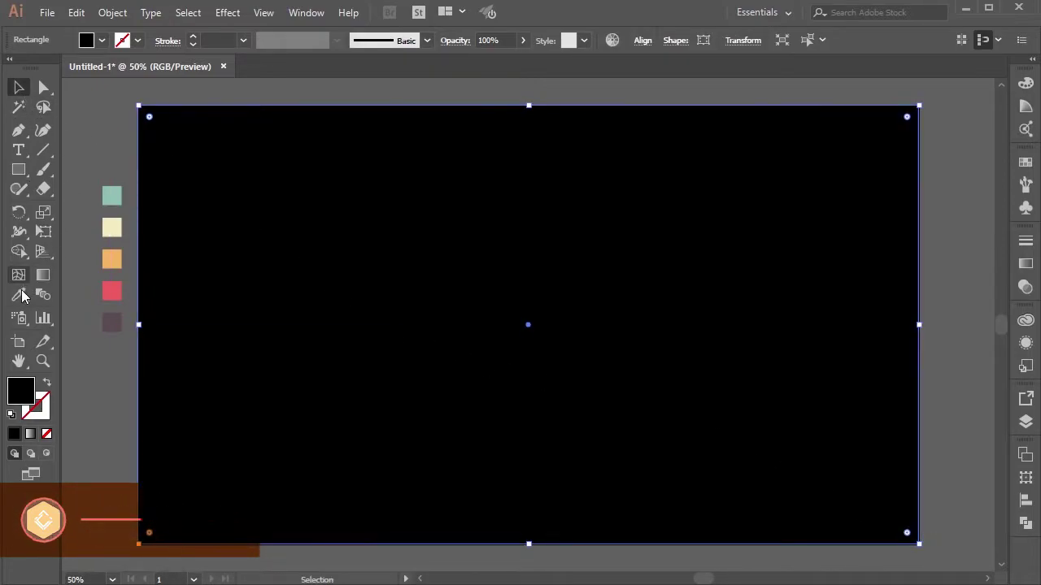
key(i)
click(112, 195)
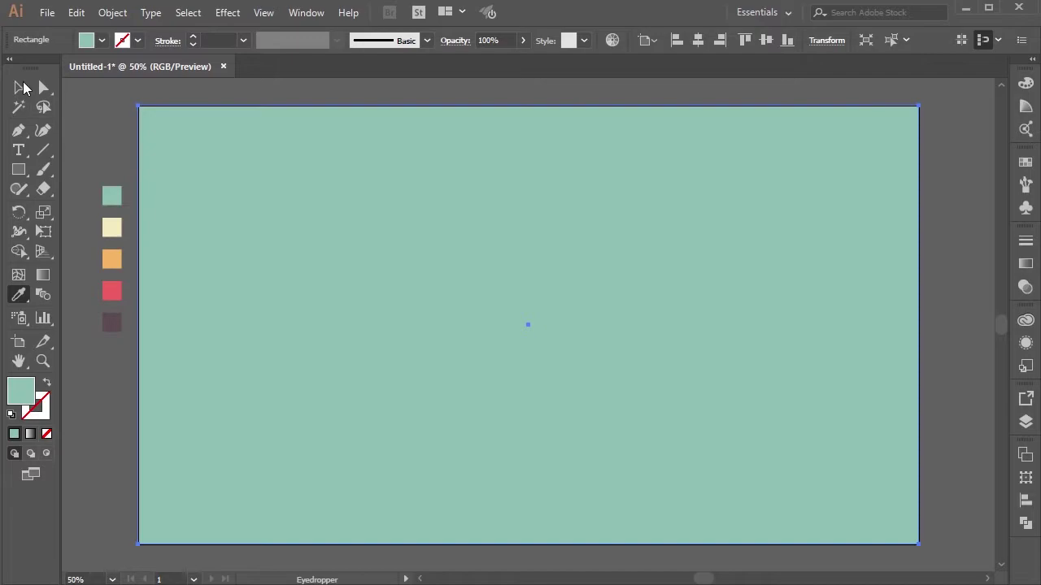
click(18, 88)
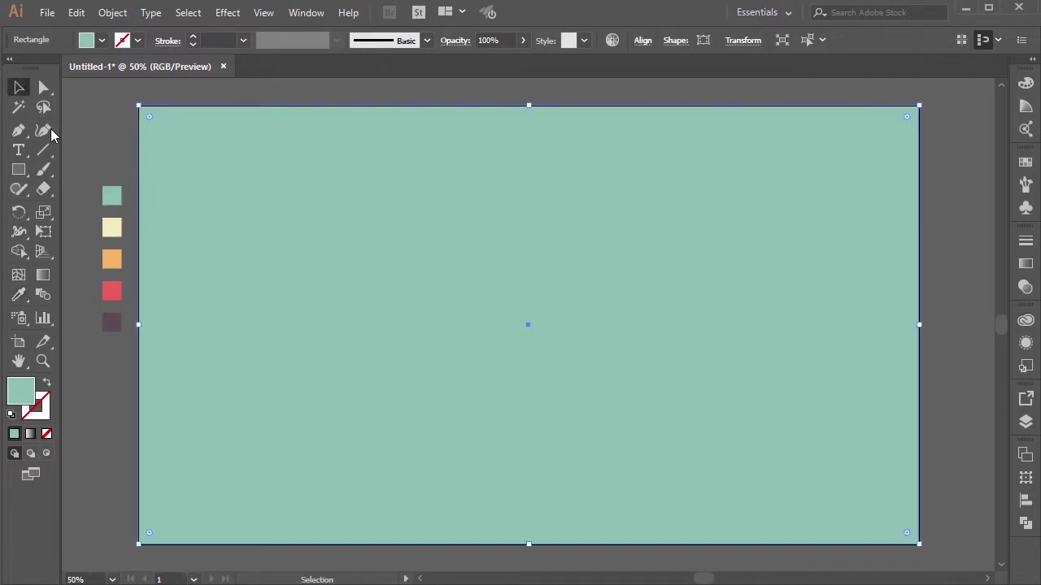
- Lock Layer 1 with the background and add a new layer above it
click(1025, 421)
click(765, 211)
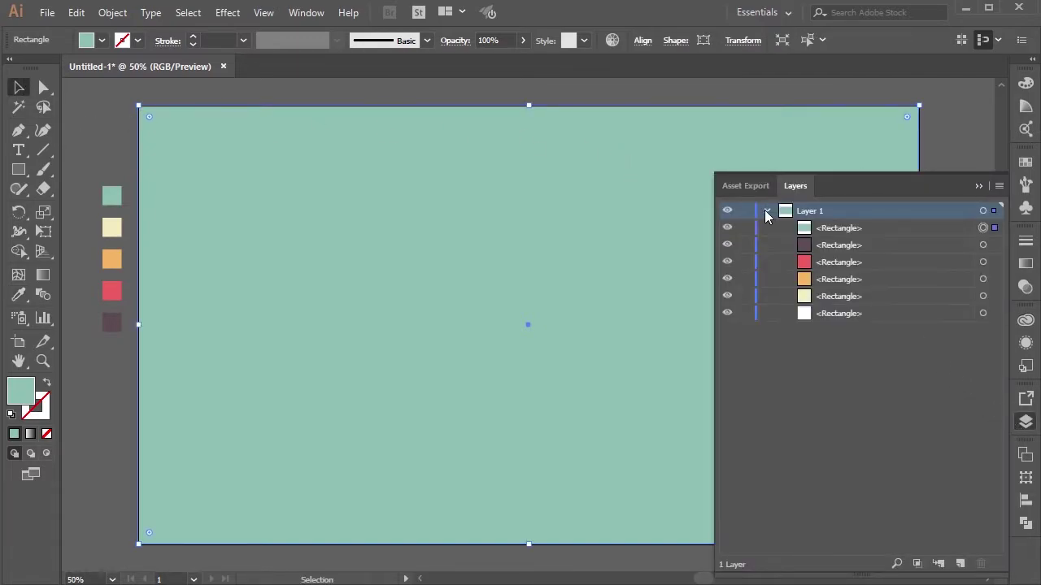
click(765, 211)
click(744, 212)
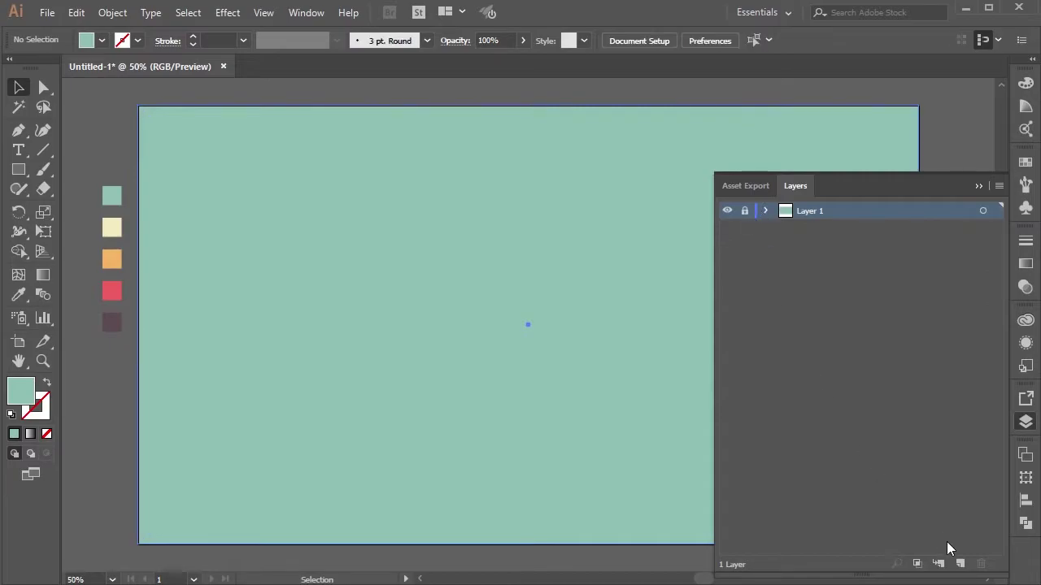
click(959, 563)
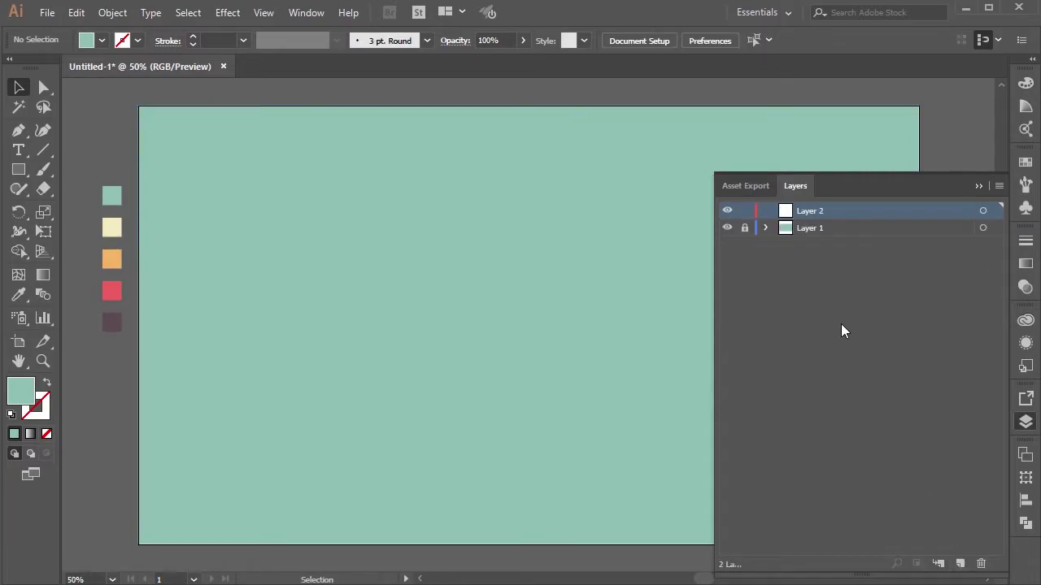
click(976, 187)
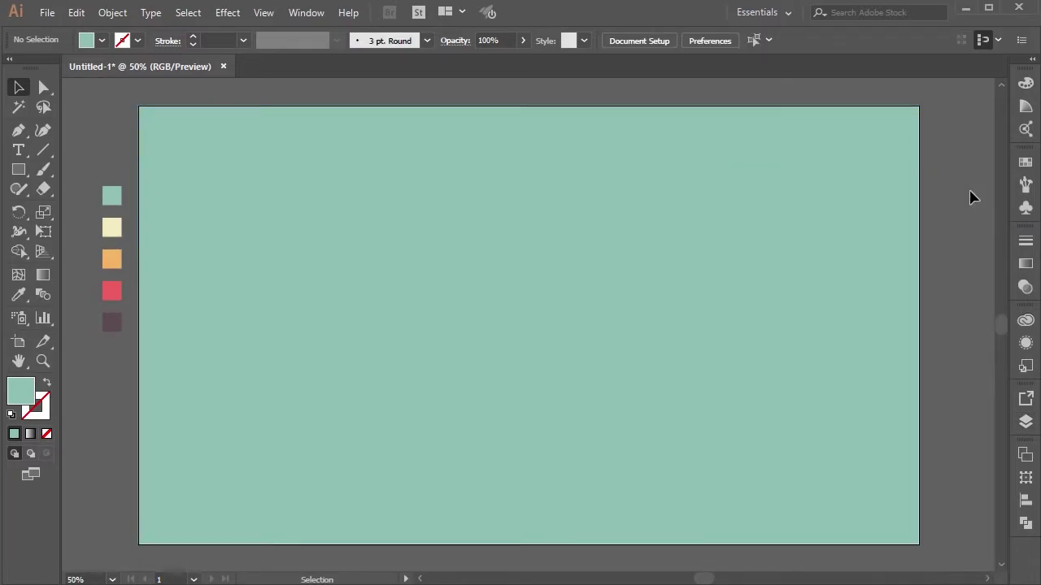
- Add the text "Retro" to the artboard in the Milkshake font at 220 pt
click(18, 150)
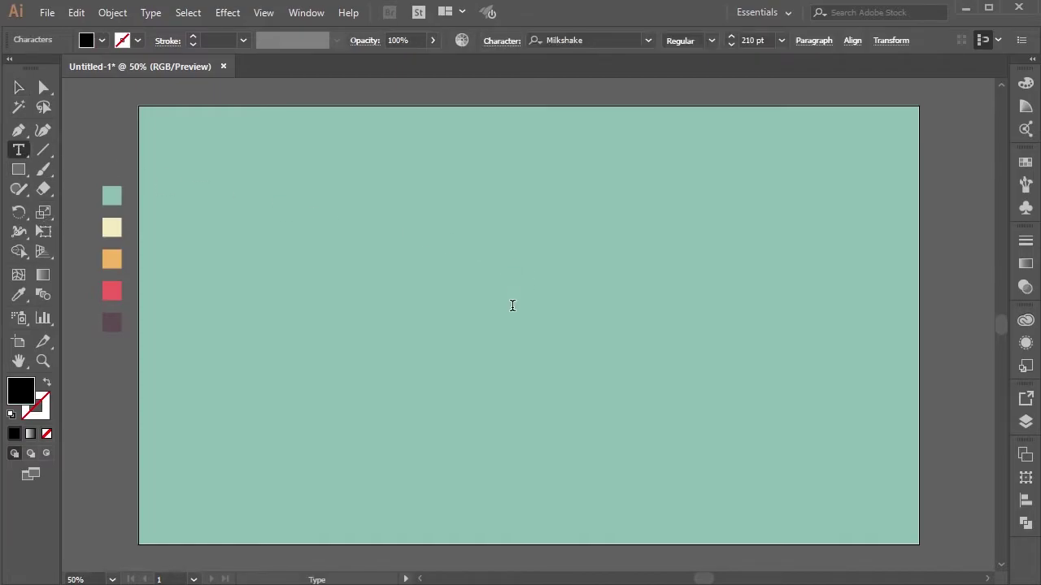
click(515, 270)
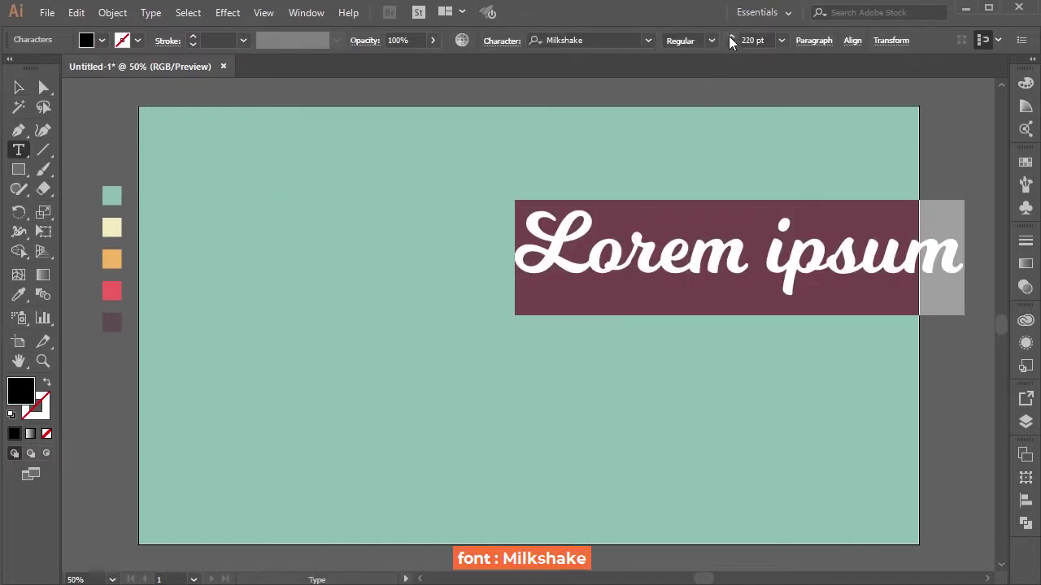
click(730, 36)
click(635, 252)
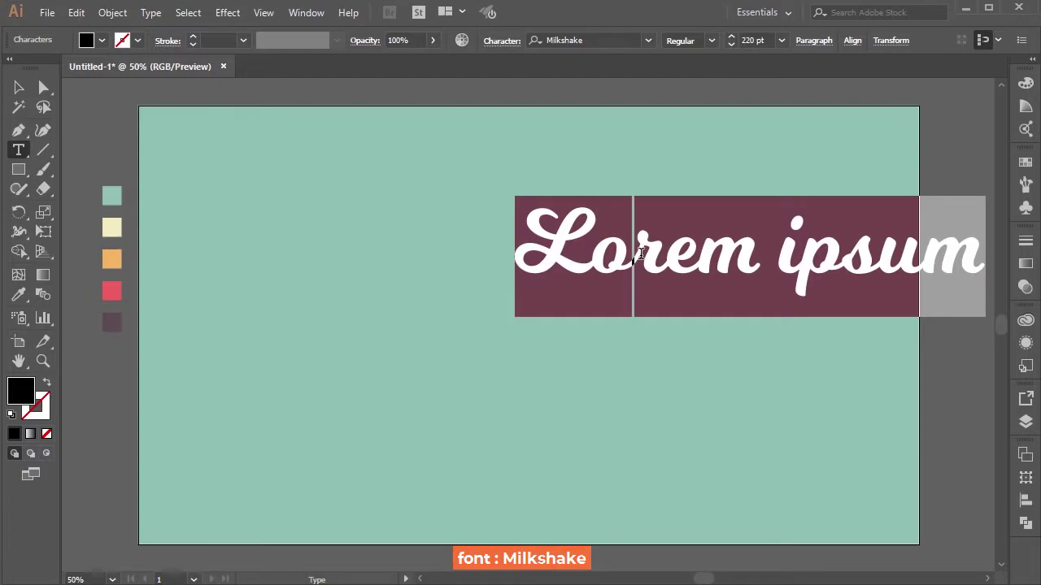
key(ctrl+a)
key(BackSpace)
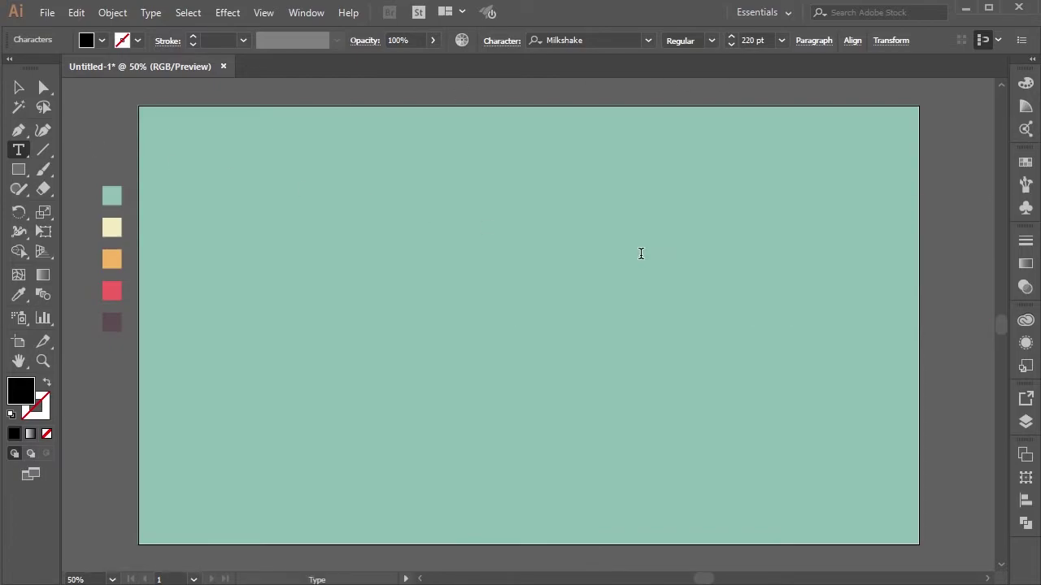
text(Retro)
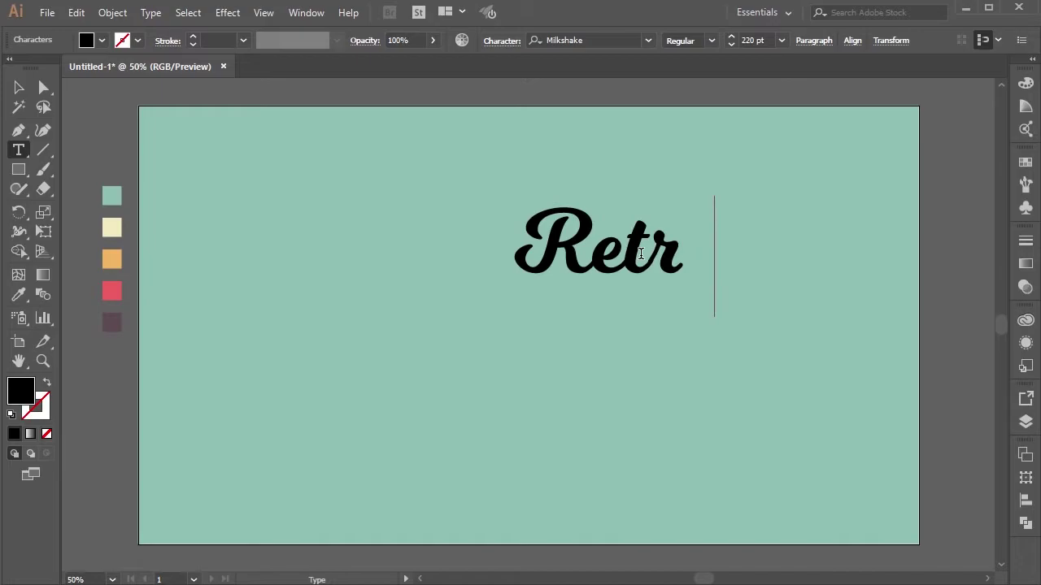
click(20, 87)
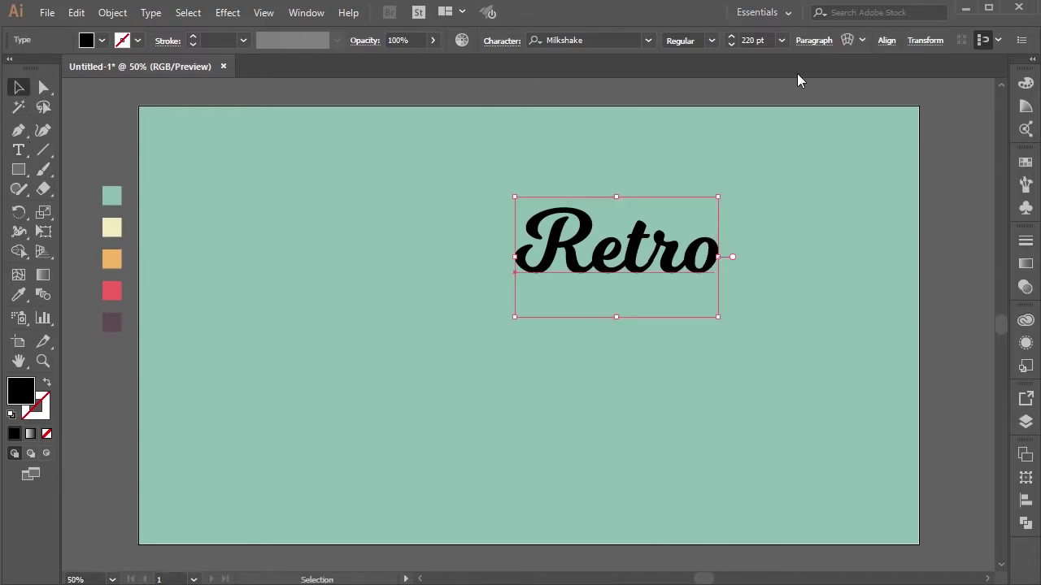
- Enlarge the "Retro" text to about 346 pt and center it horizontally and vertically on the artboard
click(886, 41)
click(752, 84)
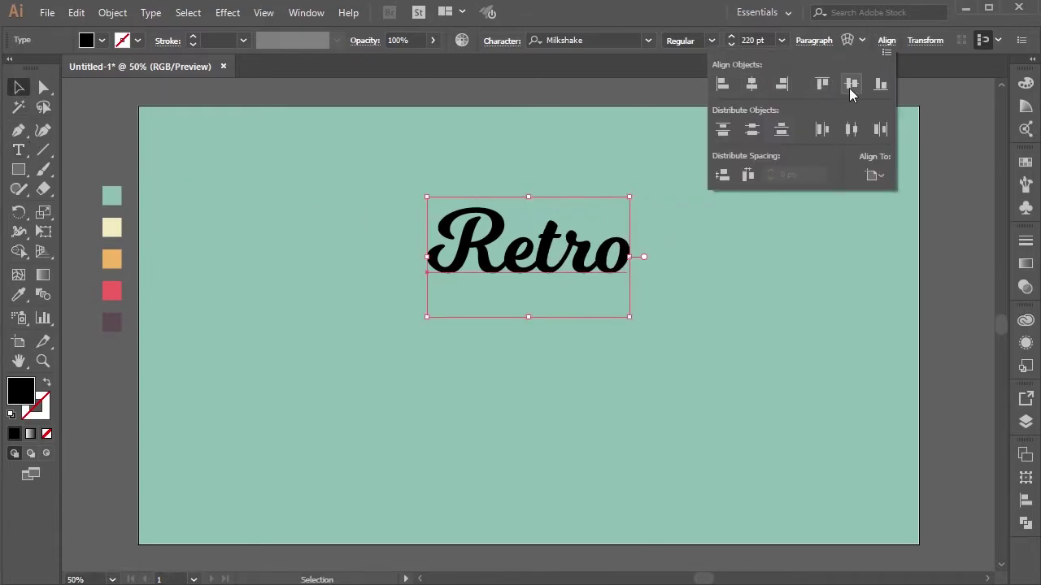
click(851, 84)
drag(630, 263, 747, 196)
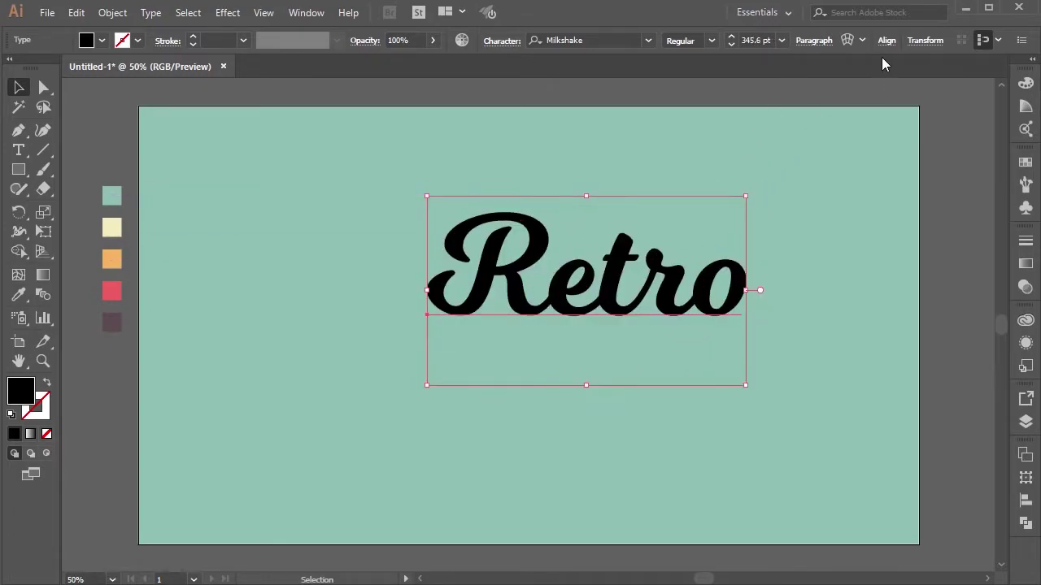
click(886, 40)
click(752, 84)
click(849, 84)
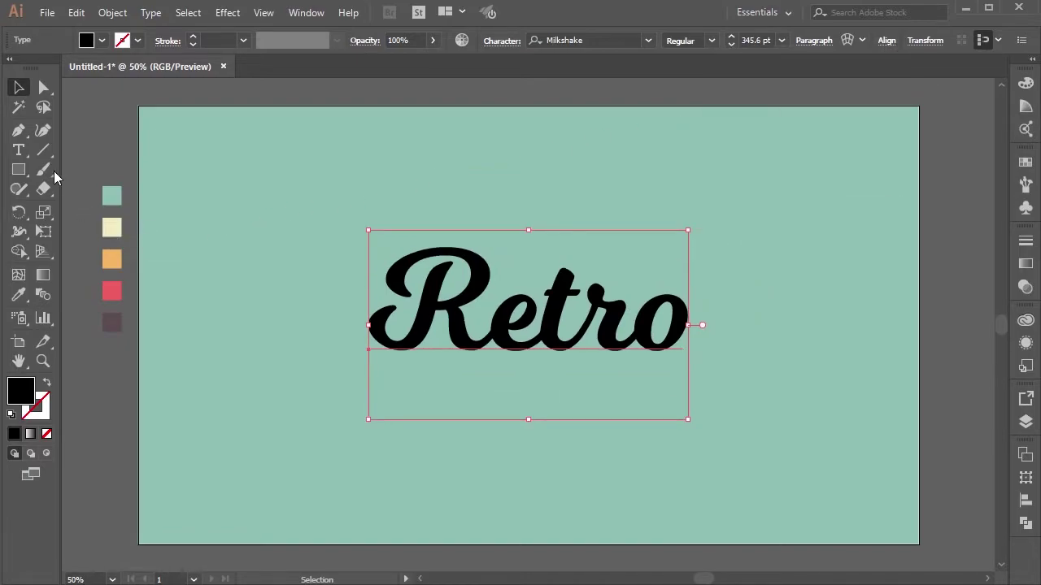
- Fill the "Retro" text with the cream swatch color and deselect it
click(19, 295)
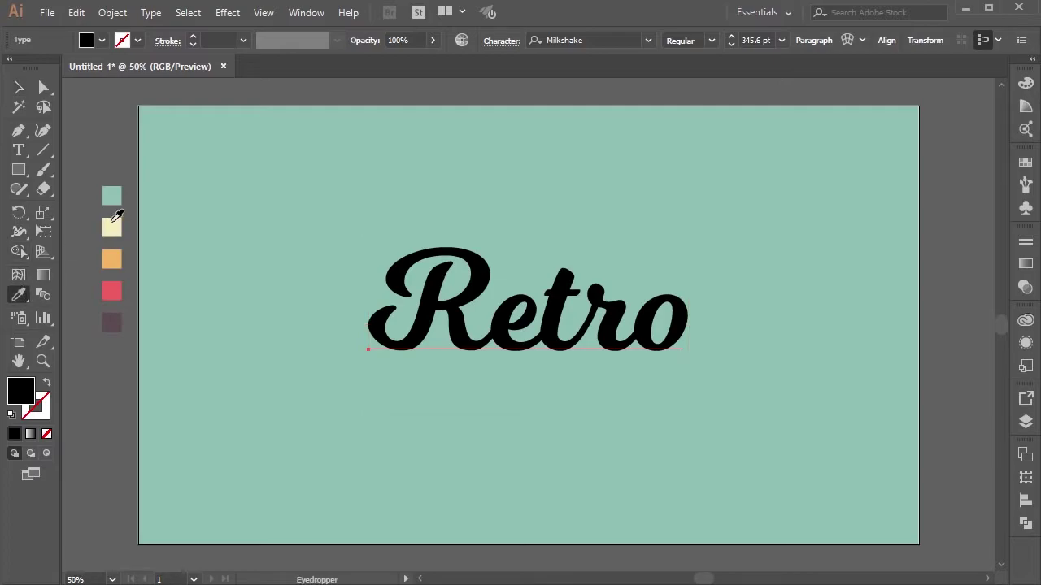
click(112, 221)
click(18, 87)
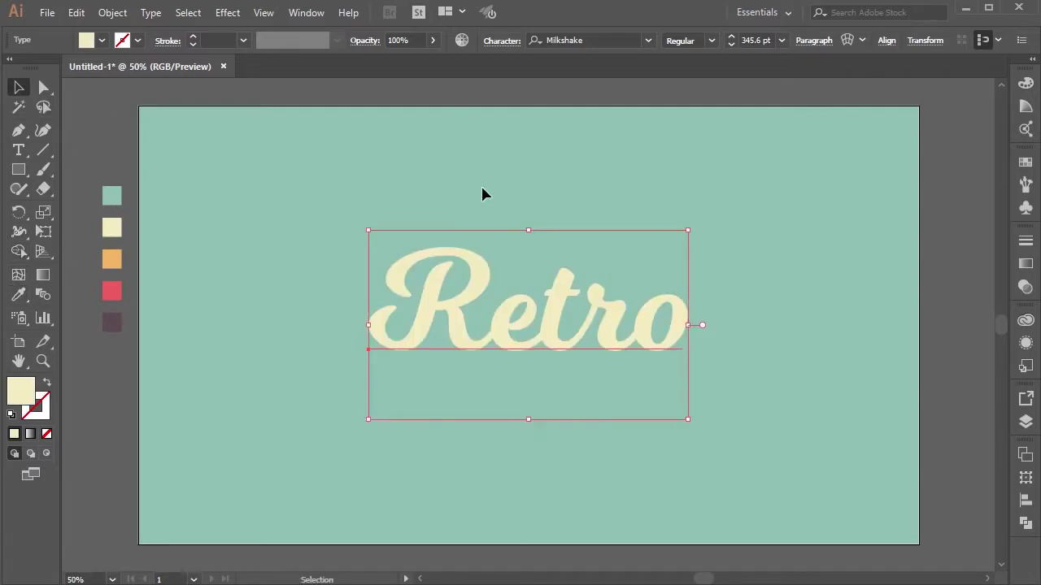
click(481, 193)
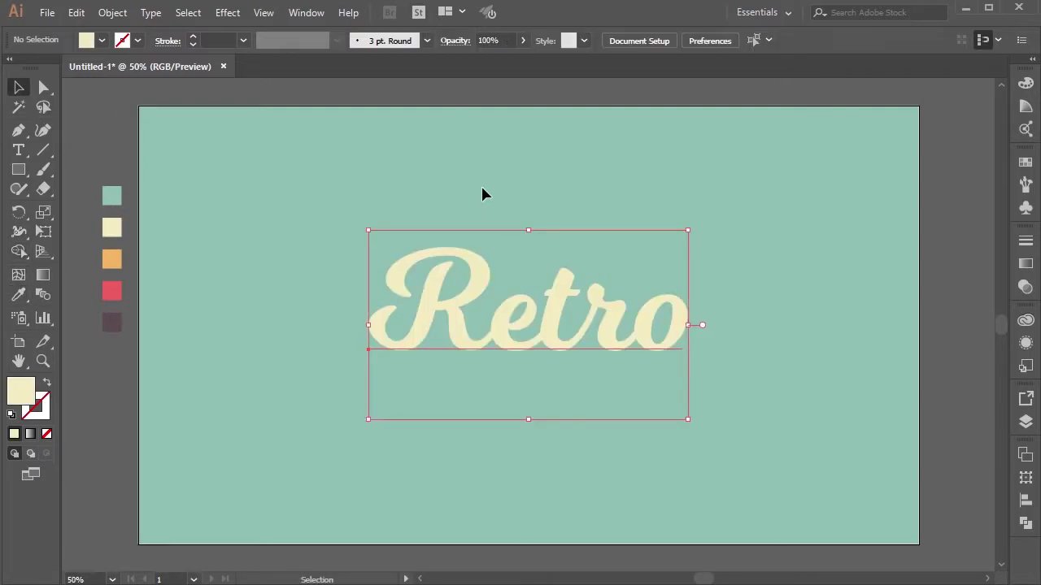
- Expand the "Retro" text into editable vector shapes
click(477, 286)
click(113, 13)
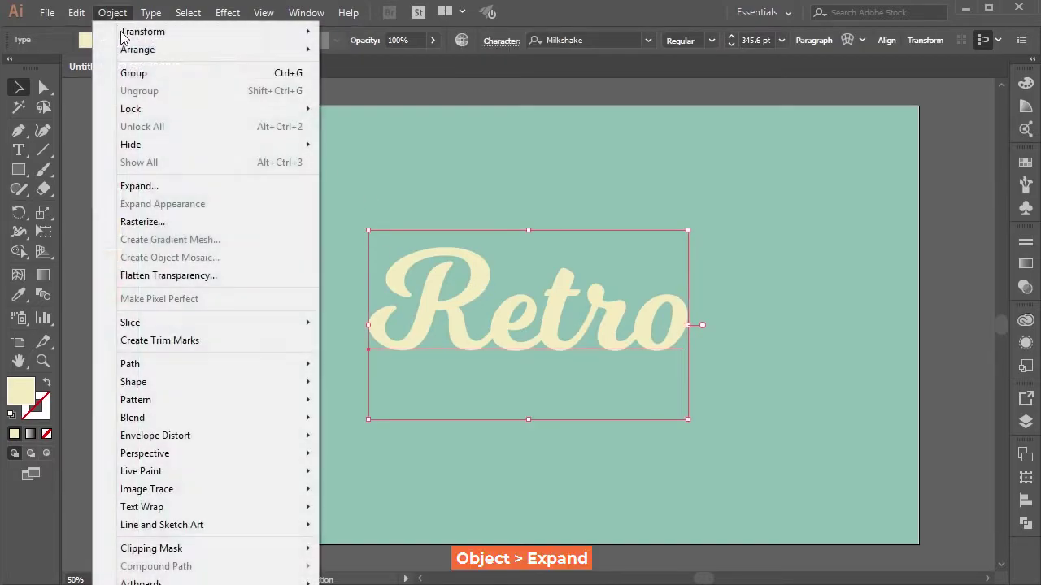
click(170, 186)
click(683, 322)
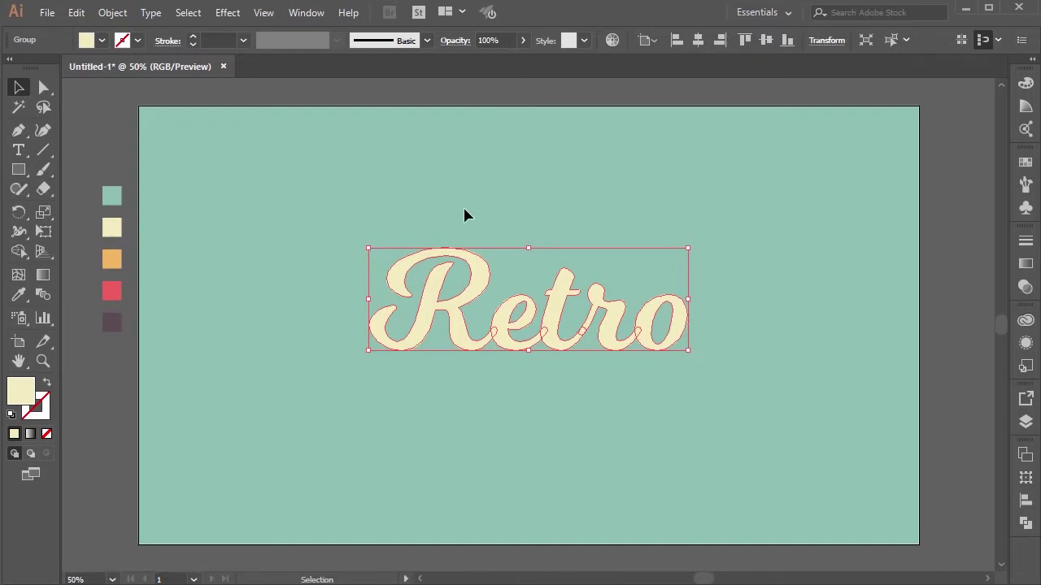
- Offset the path of the expanded "Retro" lettering by 8 px with miter joins and a miter limit of 3
click(109, 13)
mouse_move(204, 366)
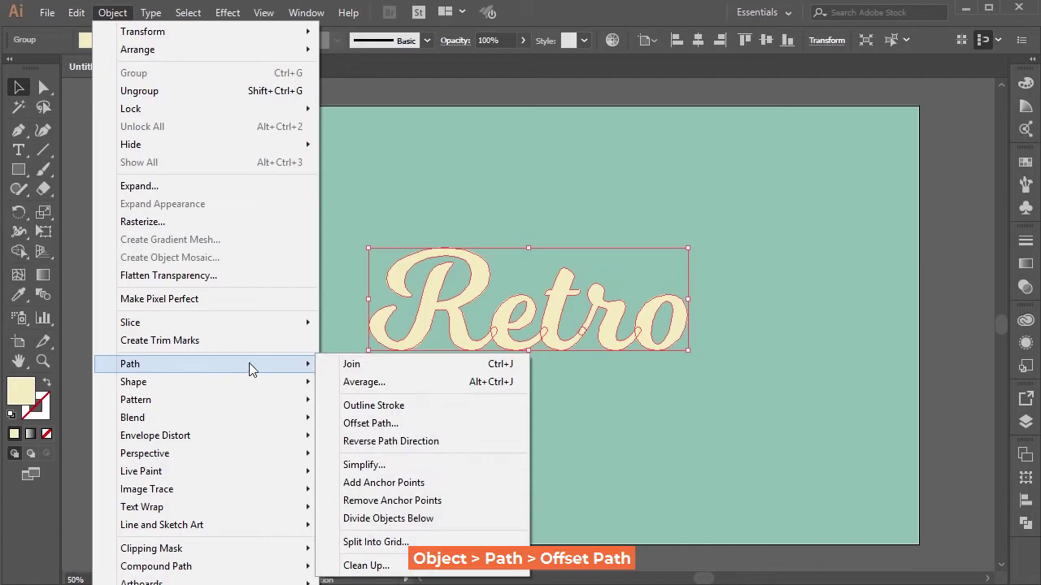
click(364, 422)
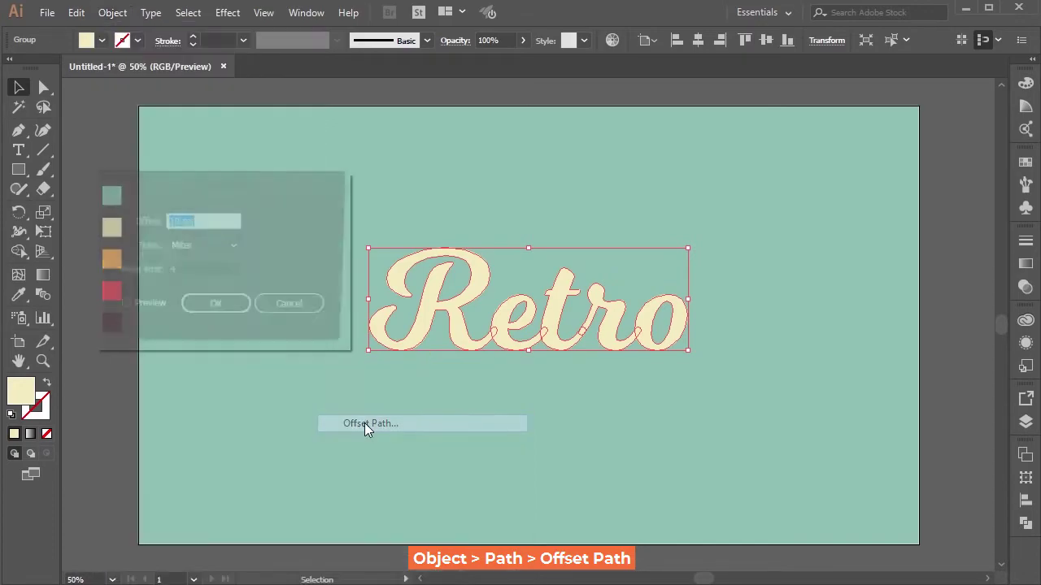
click(140, 309)
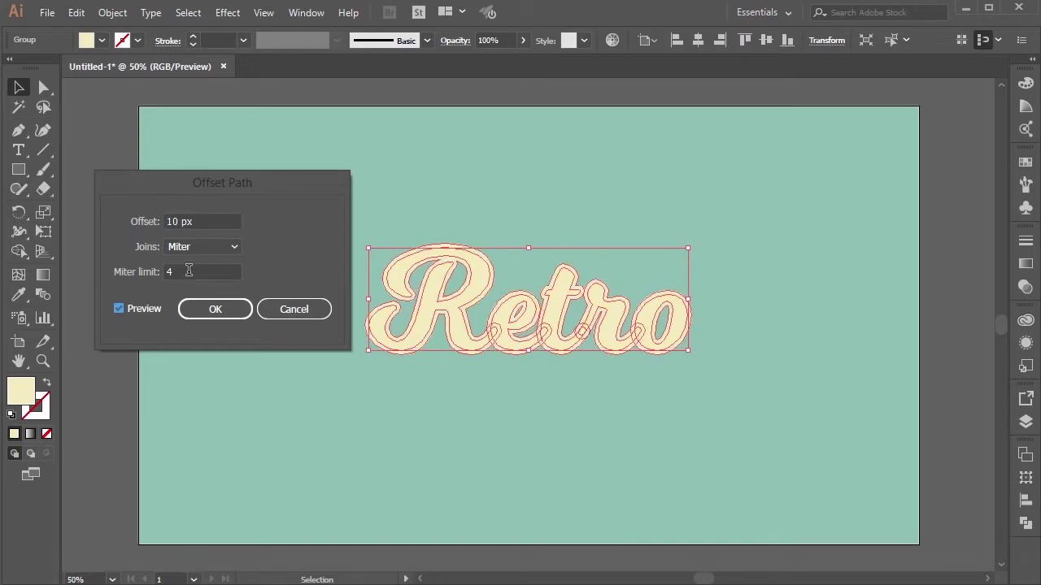
click(188, 272)
key(Down)
click(208, 221)
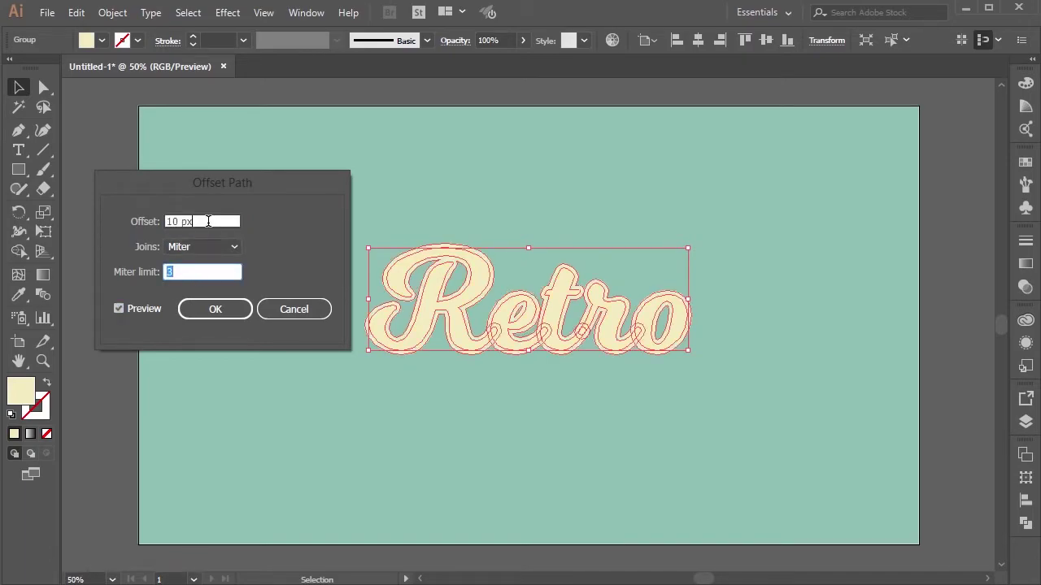
key(Down)
key(Down)
click(231, 309)
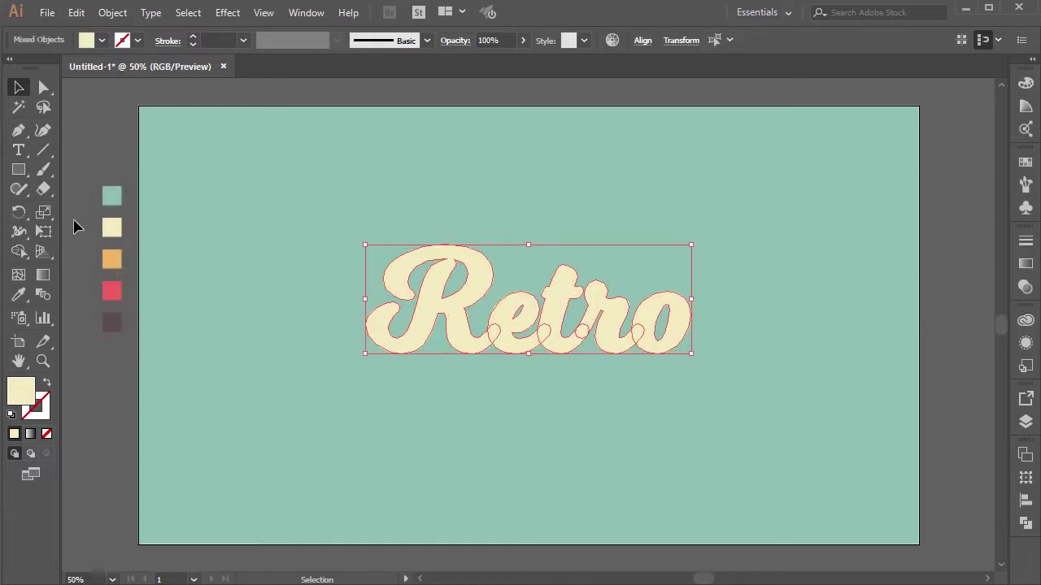
- Fill the offset letter shapes with the orange swatch color
click(18, 294)
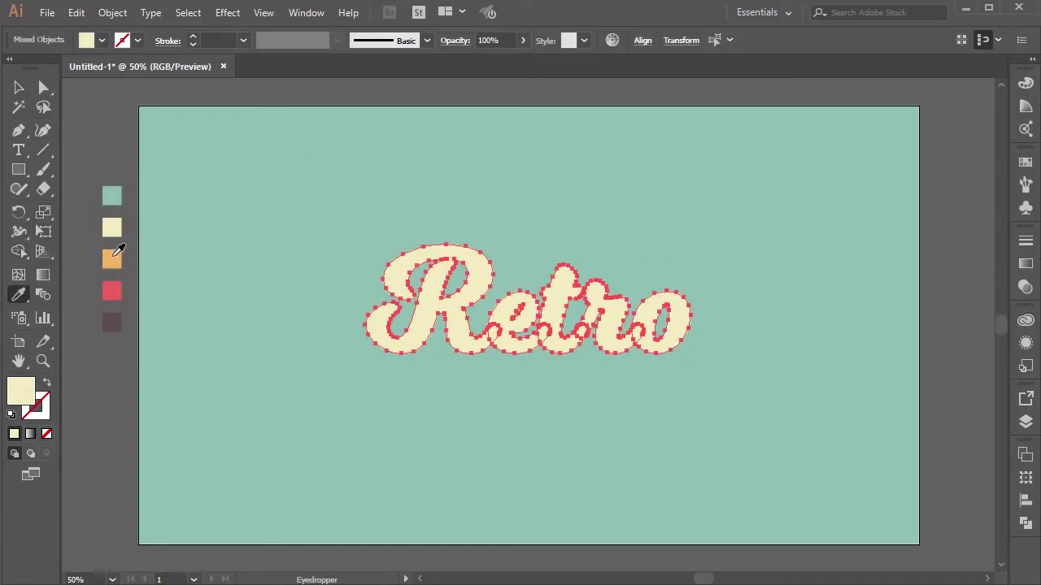
click(115, 258)
key(v)
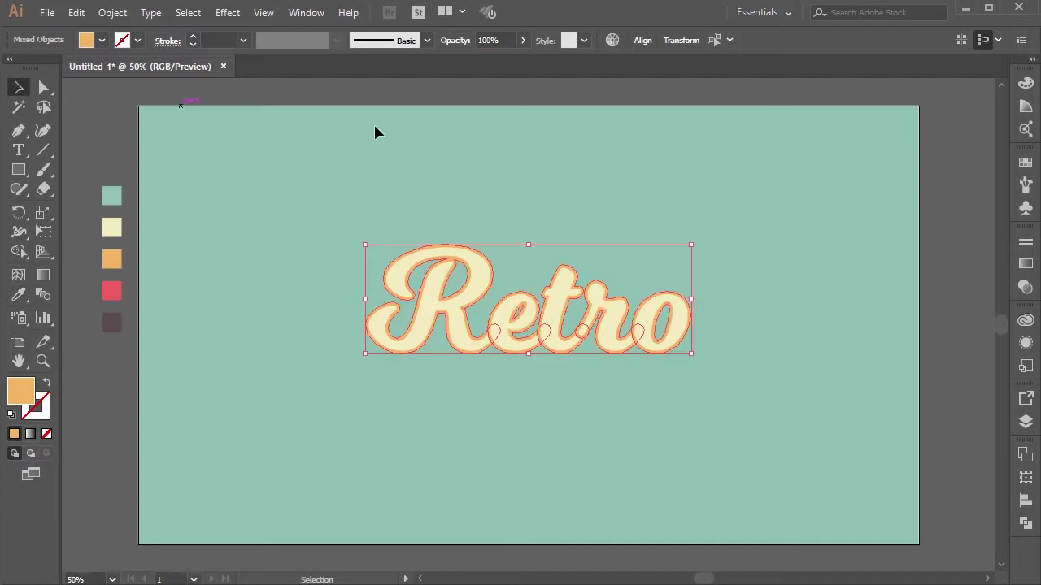
- Move the five orange offset letter paths out of the group in Layer 2, placing them above it
click(1025, 422)
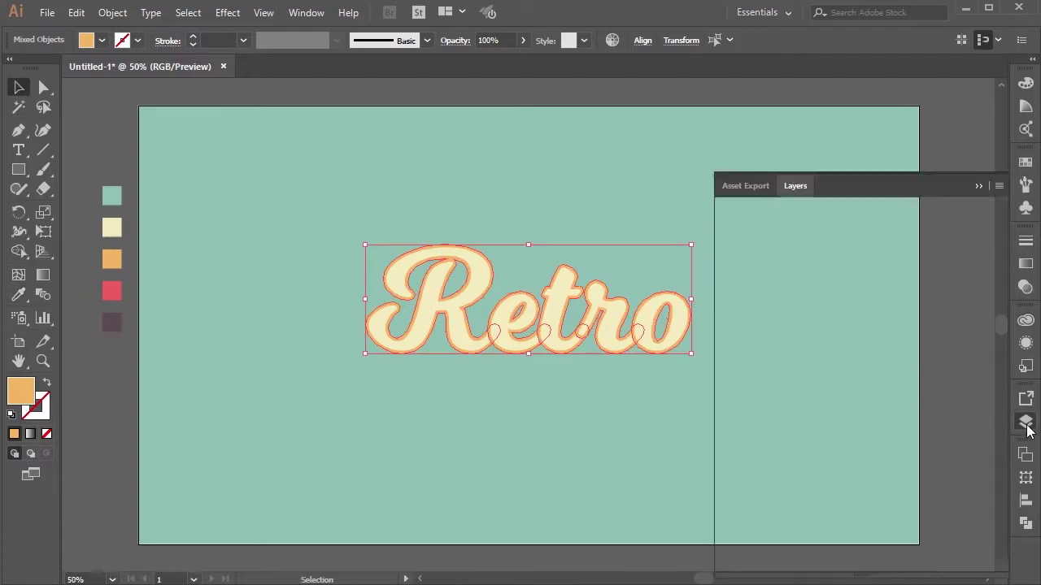
click(766, 212)
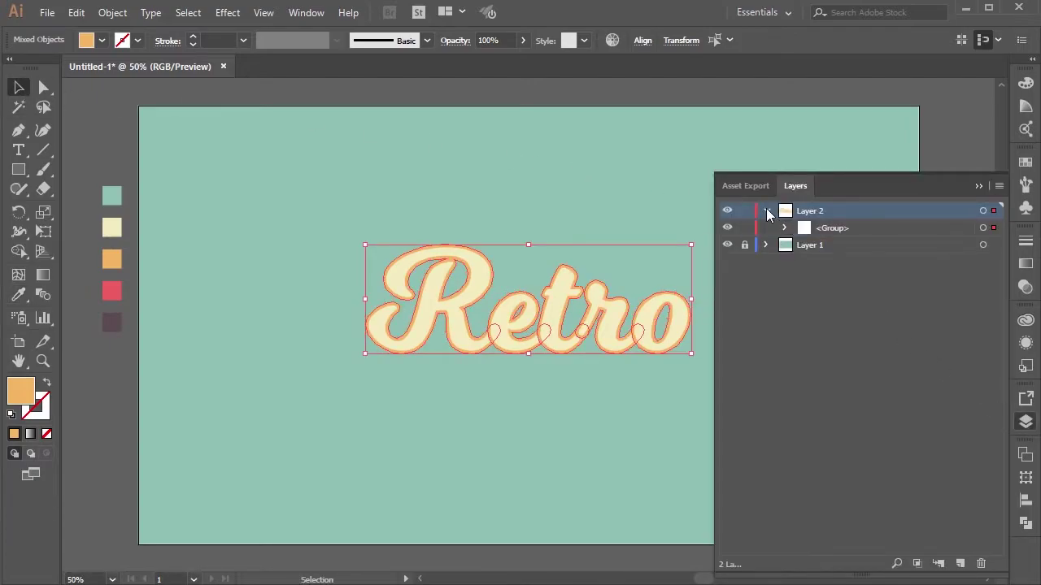
click(785, 228)
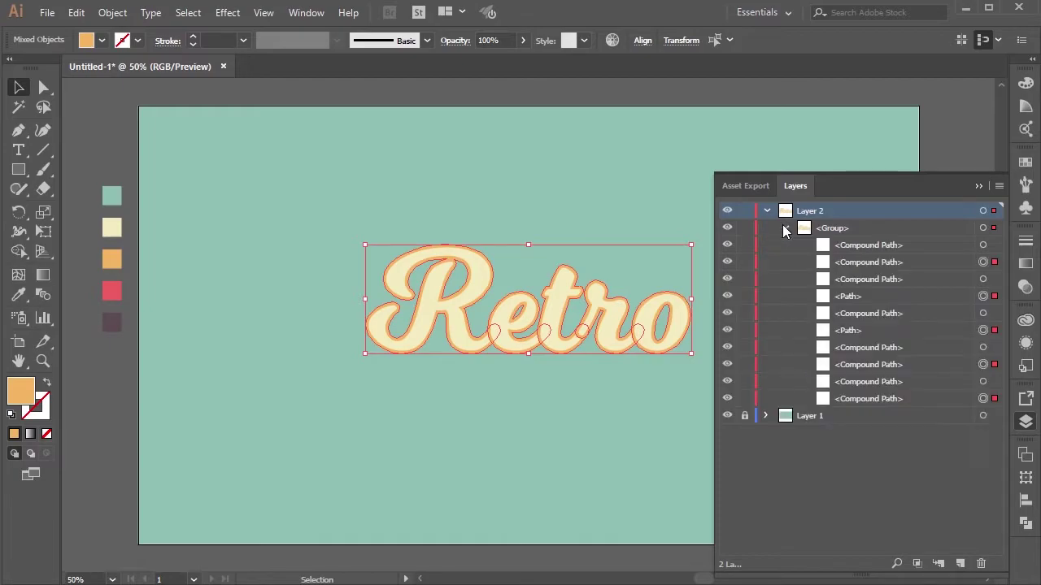
click(854, 269)
ctrl+click(855, 298)
ctrl+click(854, 335)
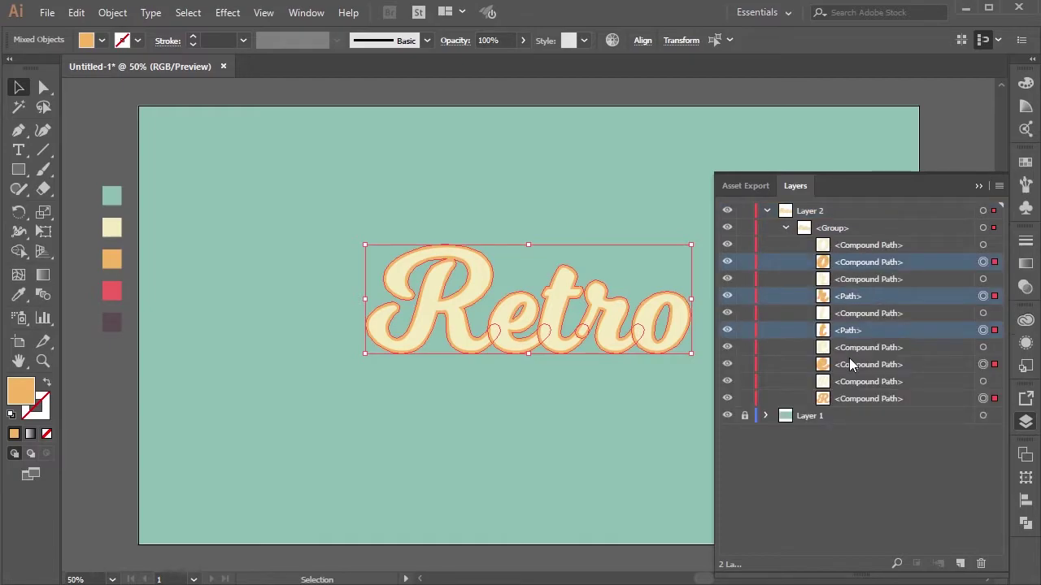
ctrl+click(852, 366)
ctrl+click(852, 399)
drag(862, 369, 833, 227)
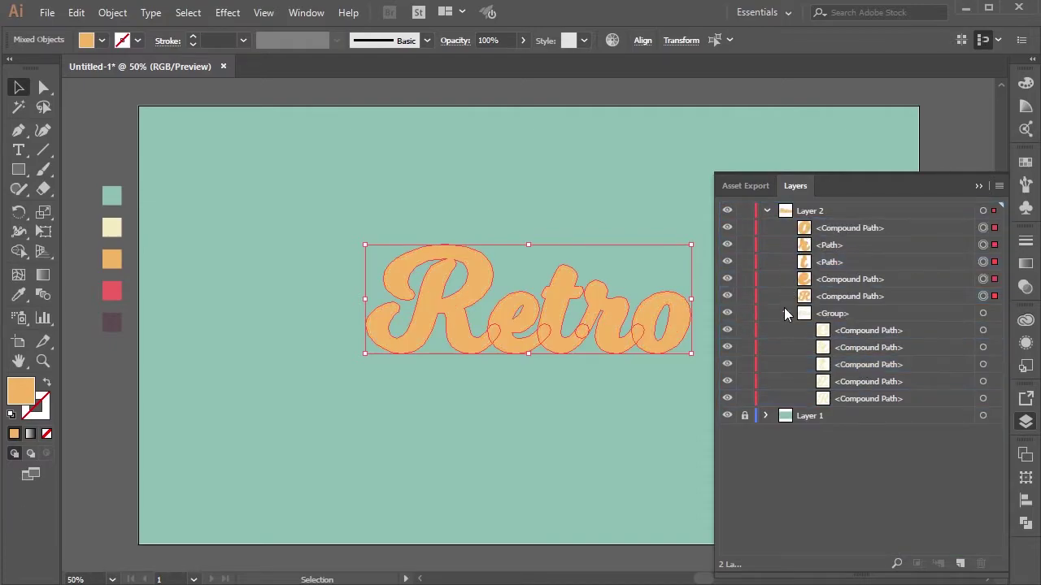
click(784, 313)
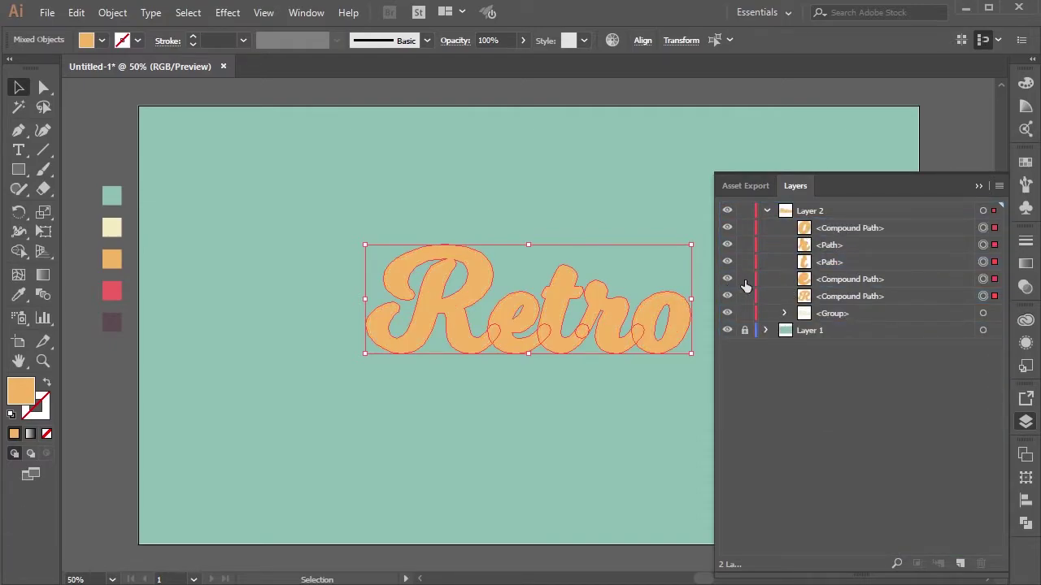
- Group the five orange offset letter paths and place that group below the cream lettering group in Layer 2
key(ctrl+g)
click(824, 231)
drag(822, 231, 831, 250)
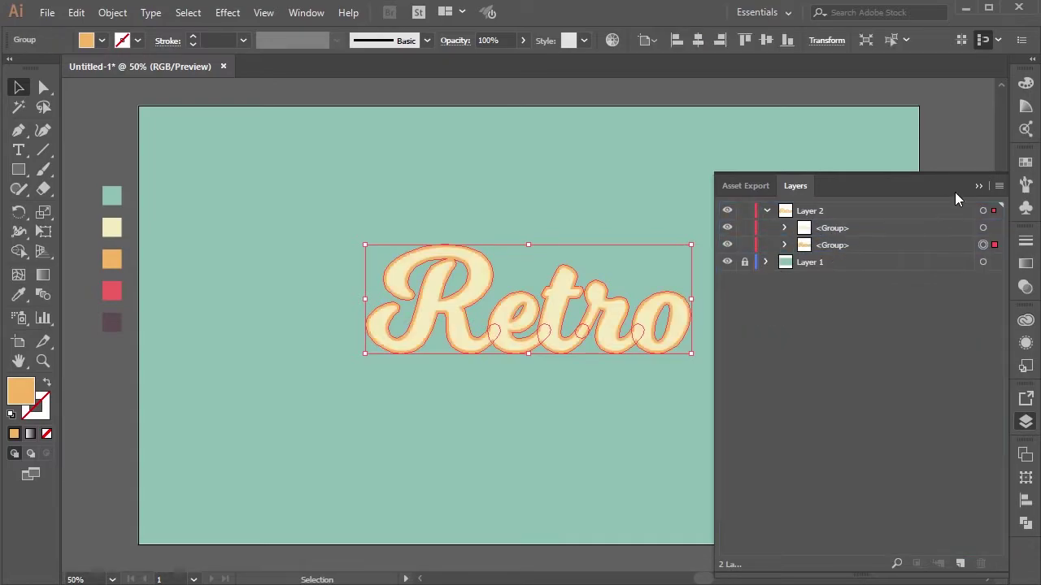
click(979, 187)
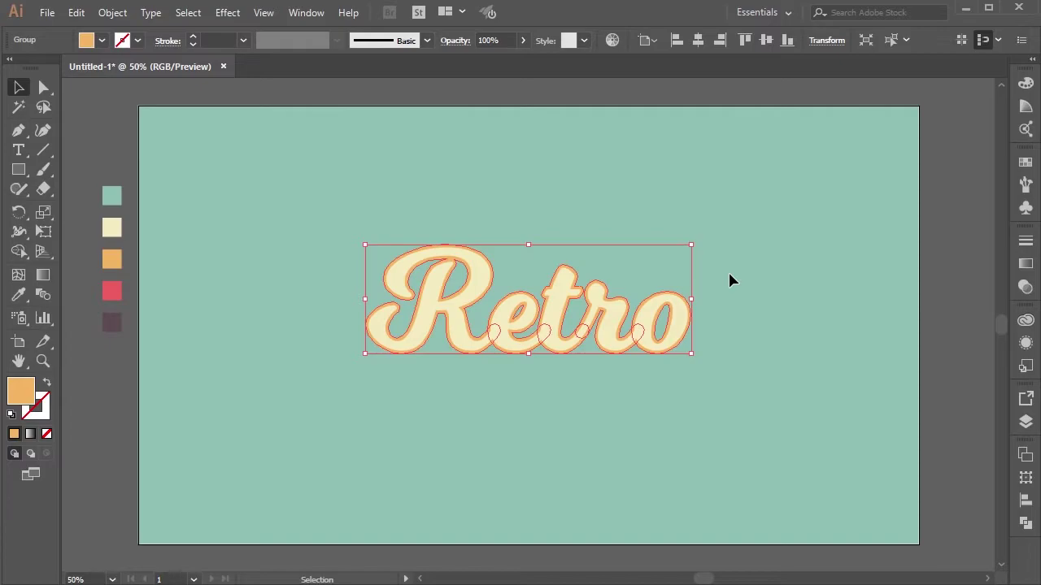
- Shift the orange offset lettering one large nudge to the right and one large nudge down
key(shift+Right)
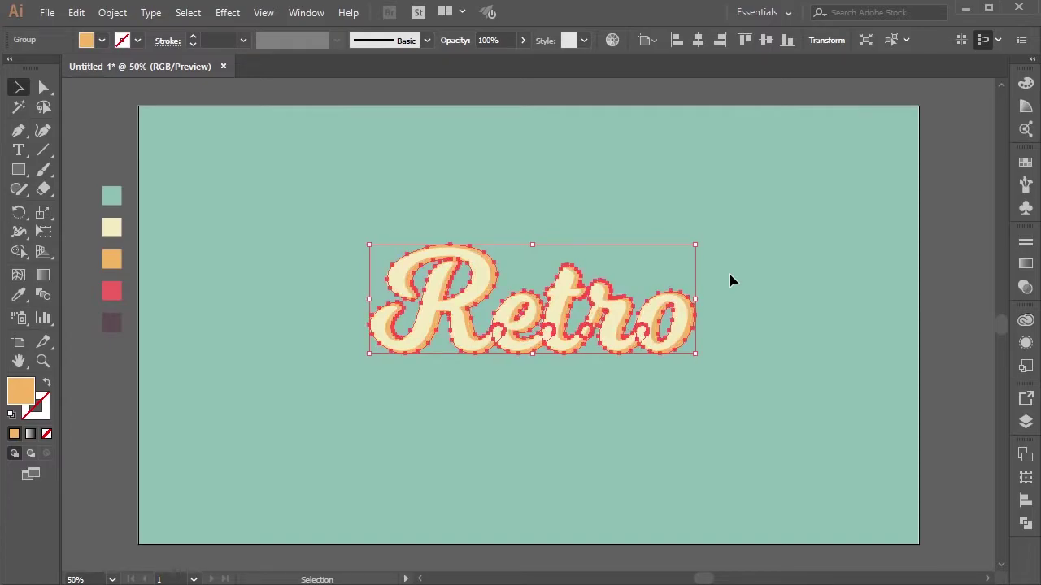
key(shift+Down)
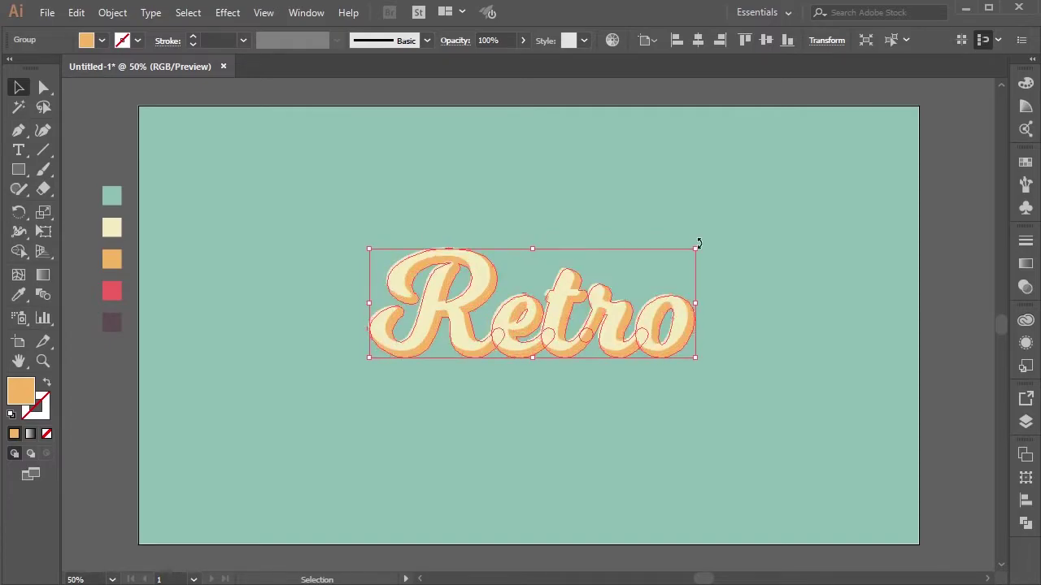
click(674, 264)
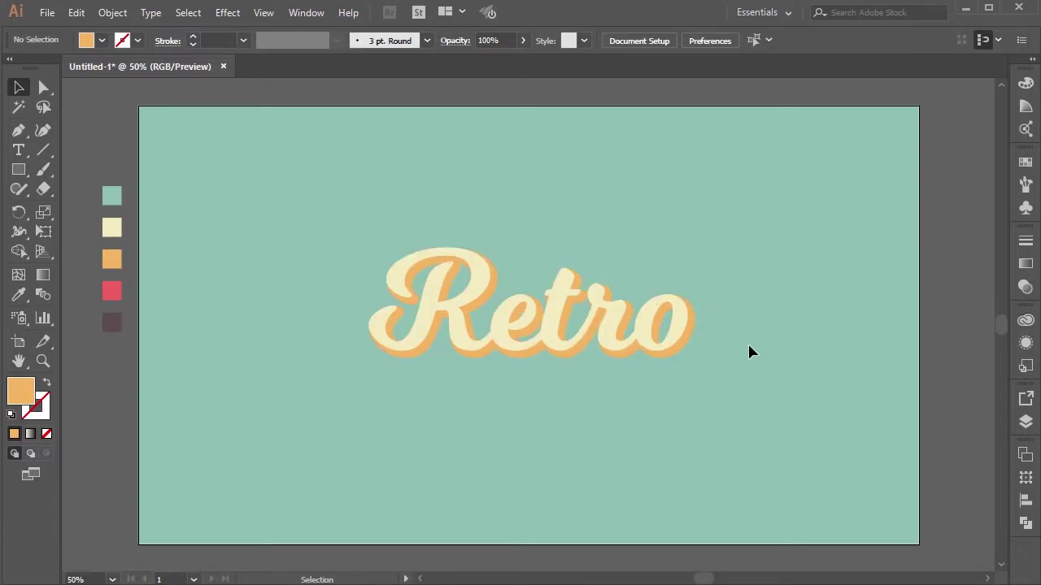
- Duplicate the orange offset lettering in place and fill the copy with the red swatch color
click(692, 332)
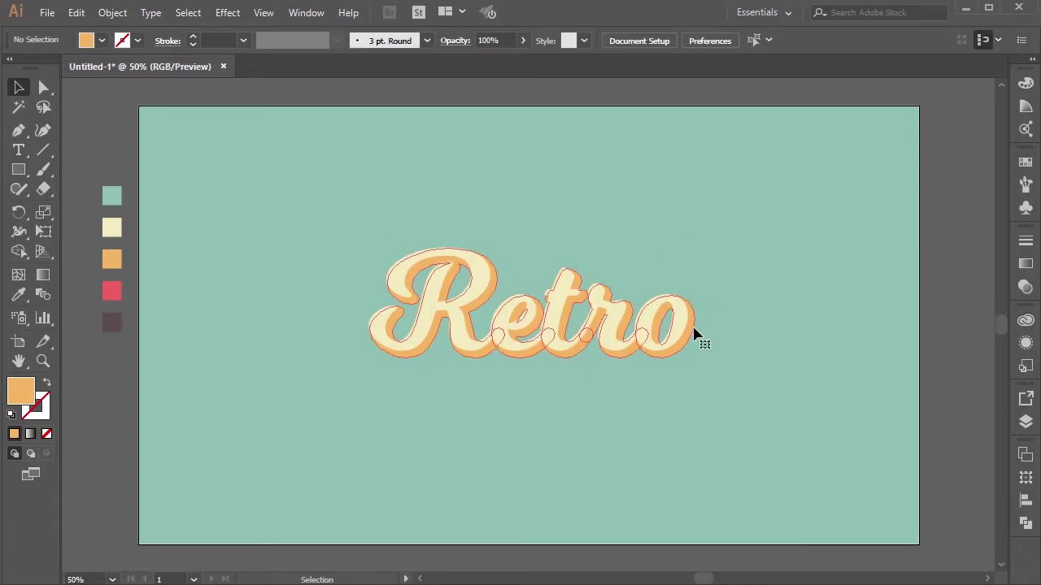
key(ctrl+c)
key(ctrl+f)
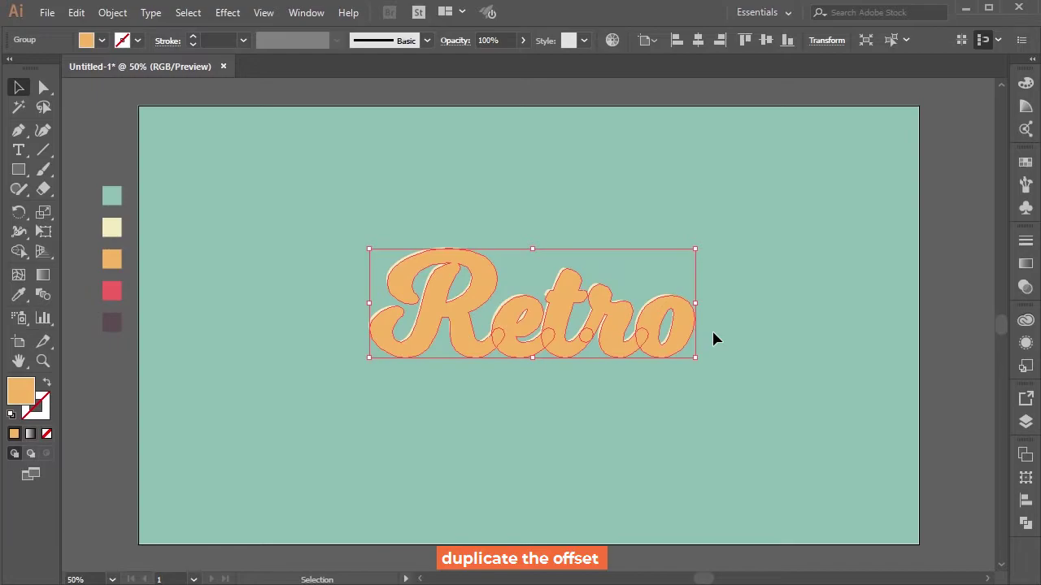
click(18, 295)
click(113, 288)
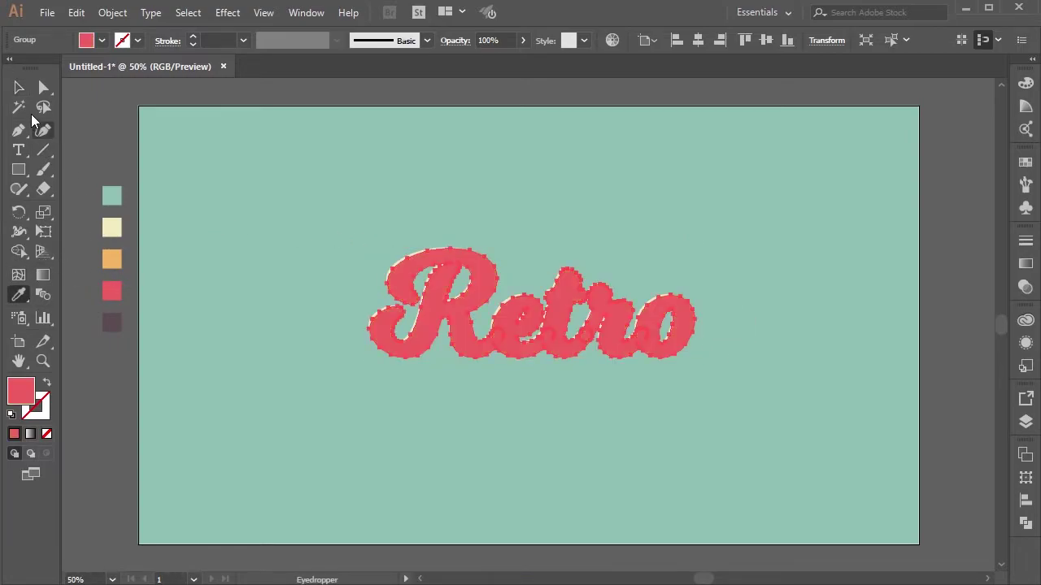
click(19, 88)
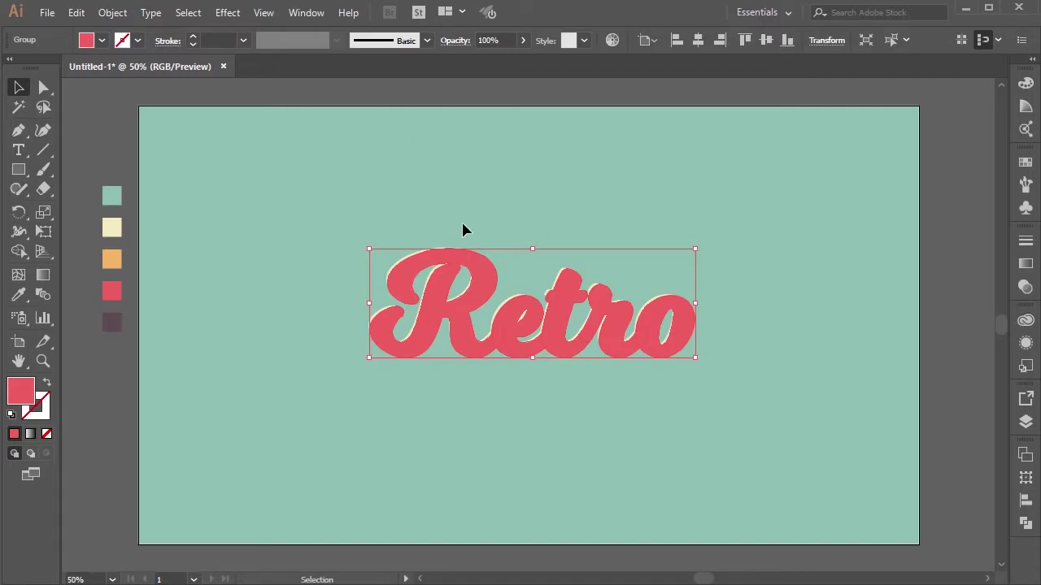
- Send the red lettering behind the other layers and shift it two large nudges right and two down
key(a)
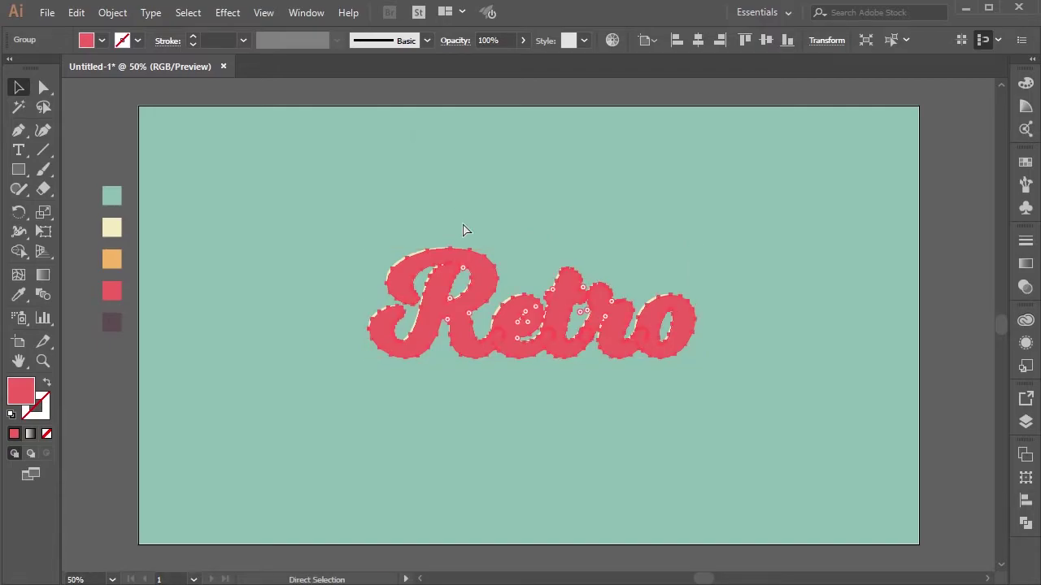
key(ctrl+shift+bracketleft)
key(v)
key(shift+Right)
key(shift+Right)
key(shift+Down)
key(shift+Down)
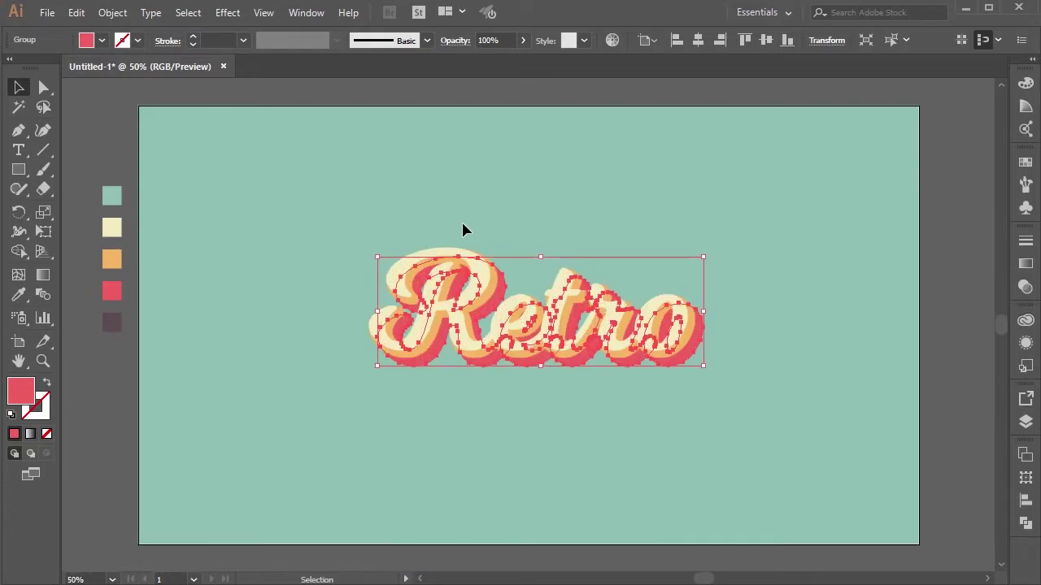
click(497, 233)
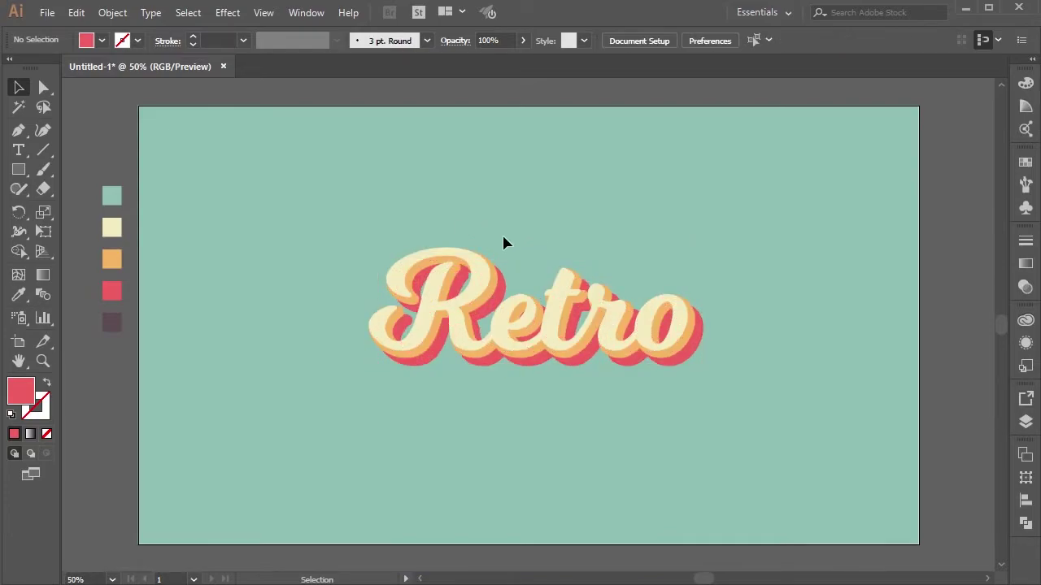
- Duplicate the red offset lettering in place and fill the copy with the dark purple-brown swatch color
click(505, 289)
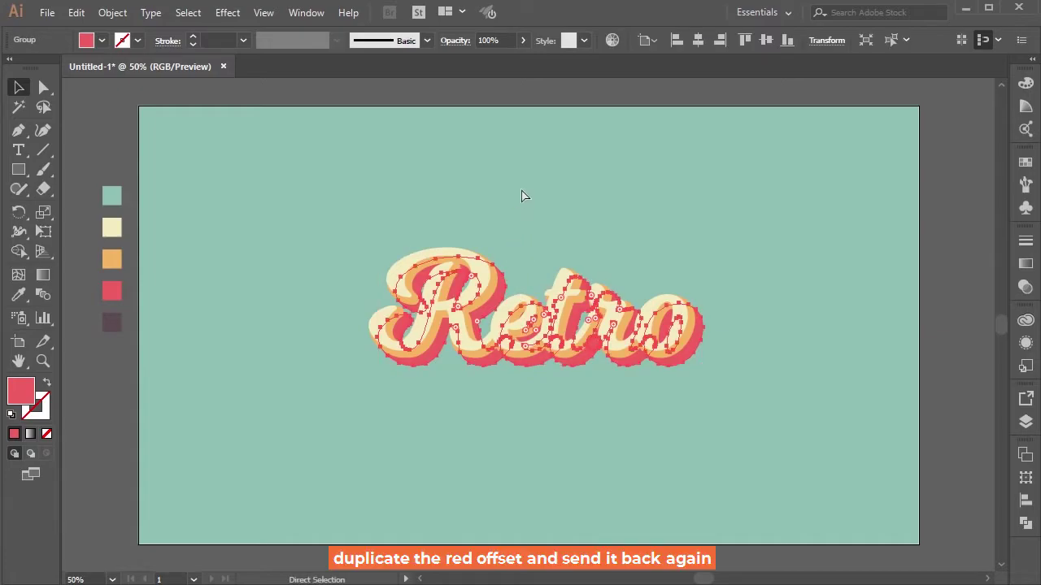
key(ctrl+c)
key(ctrl+f)
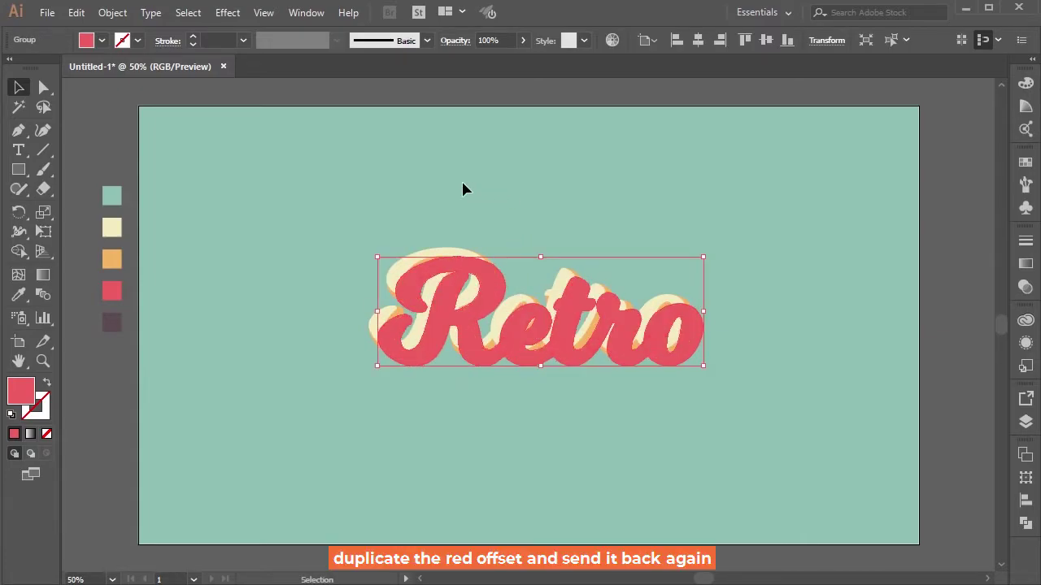
click(19, 294)
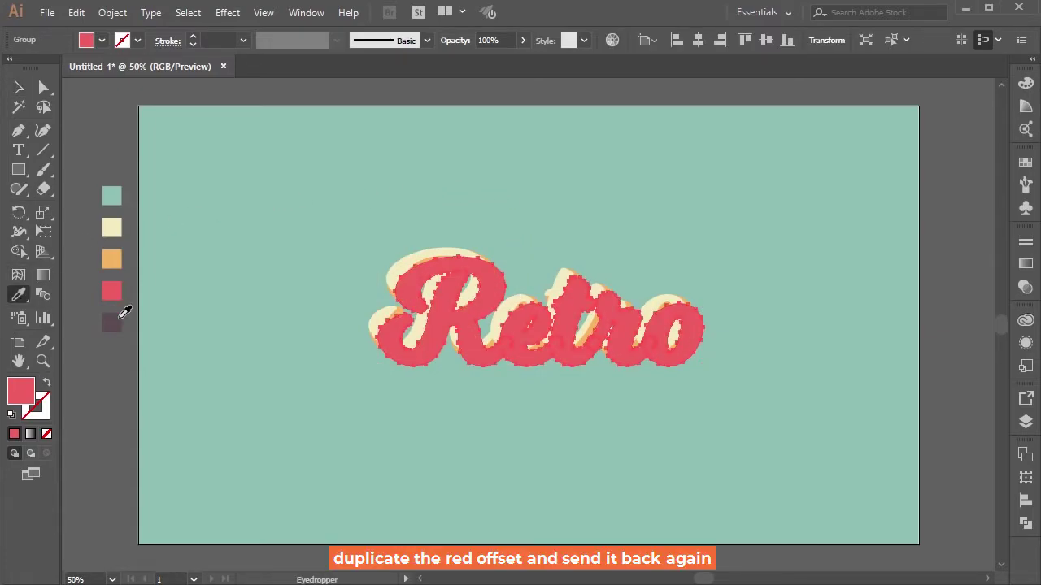
click(115, 322)
click(18, 87)
key(a)
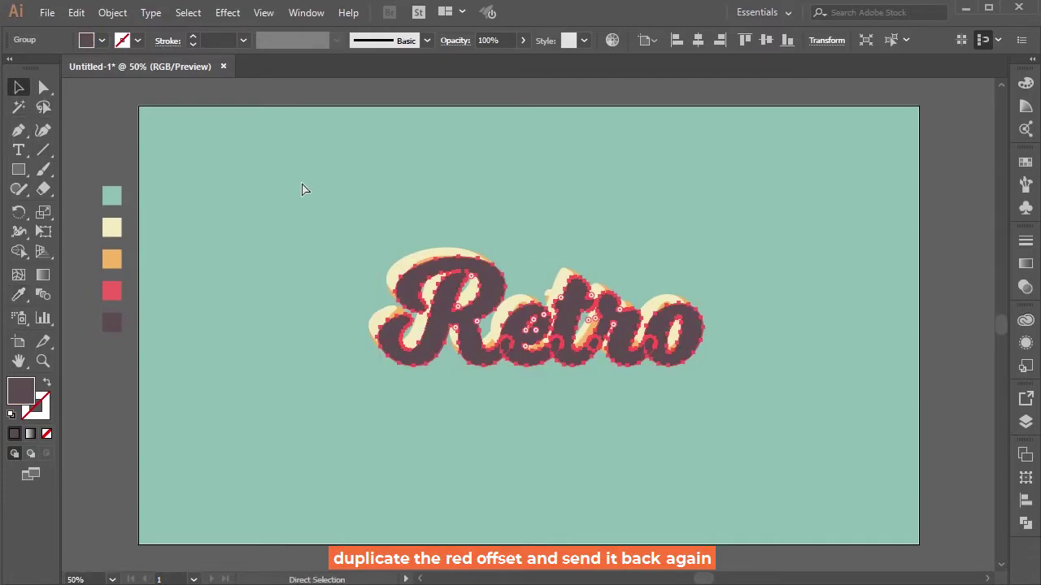
- Move the dark lettering behind the red layer and shift it two large nudges right and two down
key(ctrl+[)
key(ctrl+[)
key(ctrl+[)
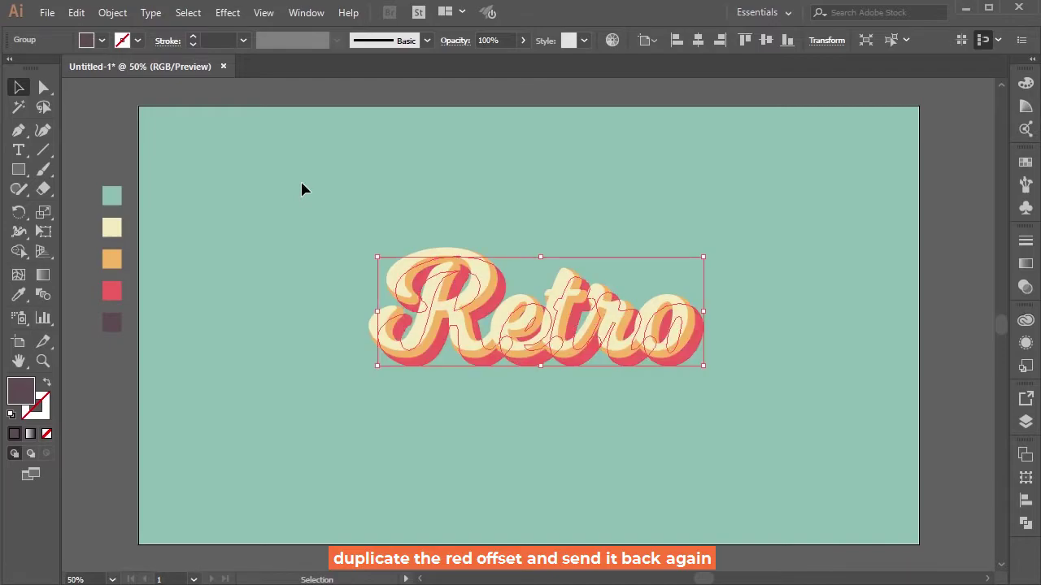
key(shift+Right)
key(shift+Right)
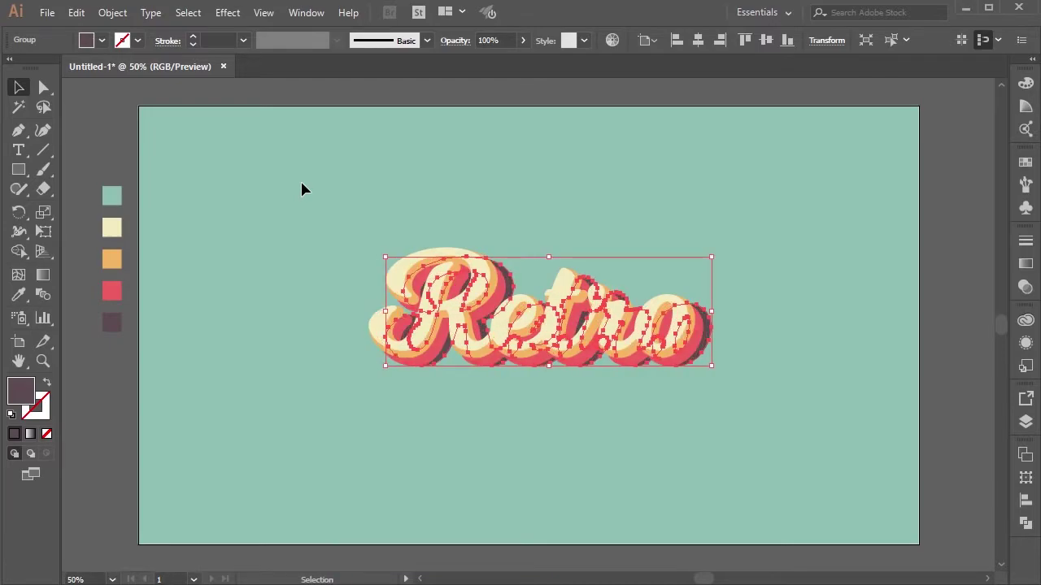
key(shift+Down)
key(shift+Down)
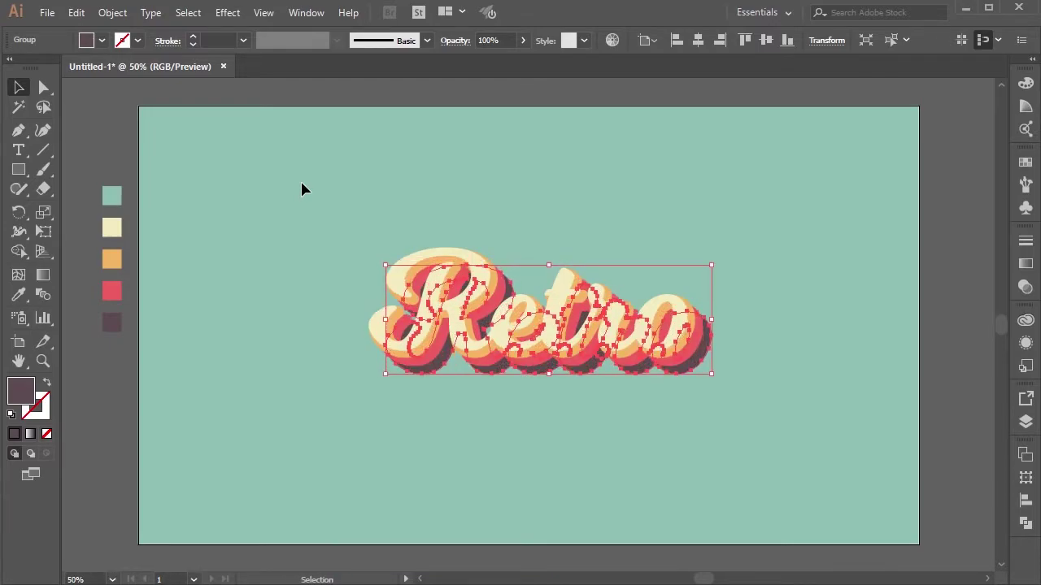
click(301, 189)
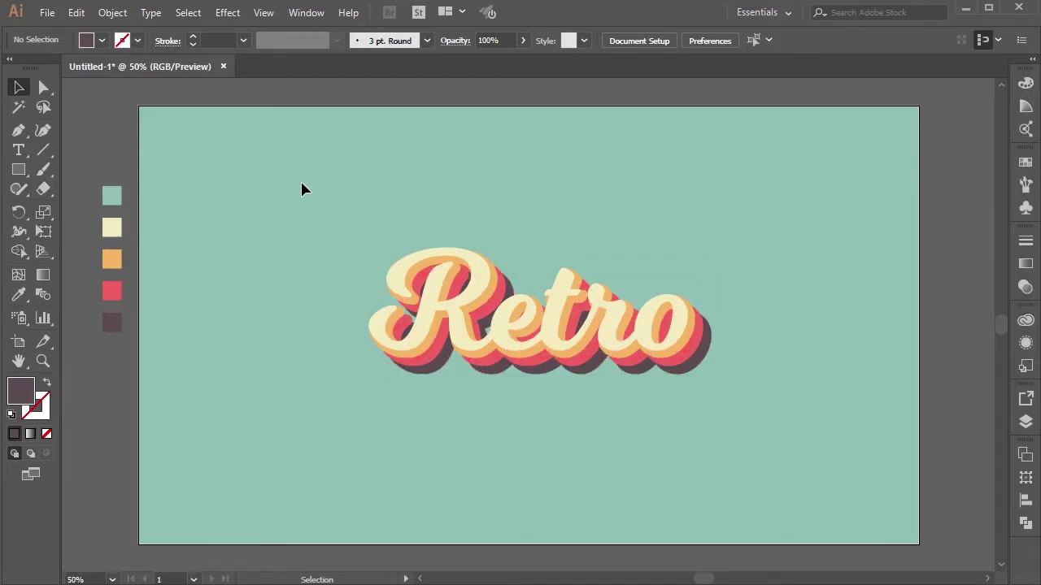
drag(305, 195, 764, 432)
click(741, 433)
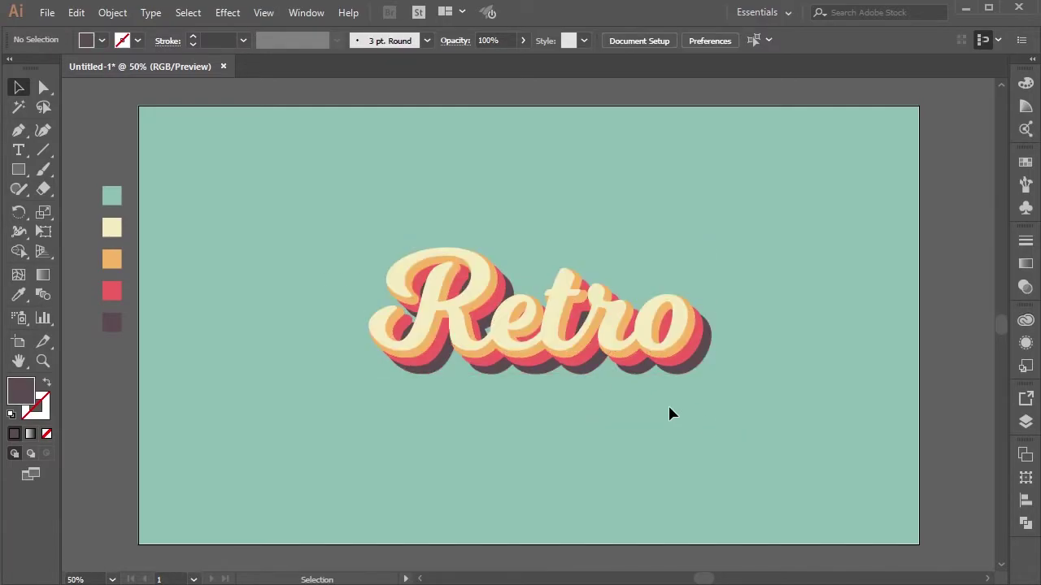
click(547, 344)
click(512, 394)
click(498, 371)
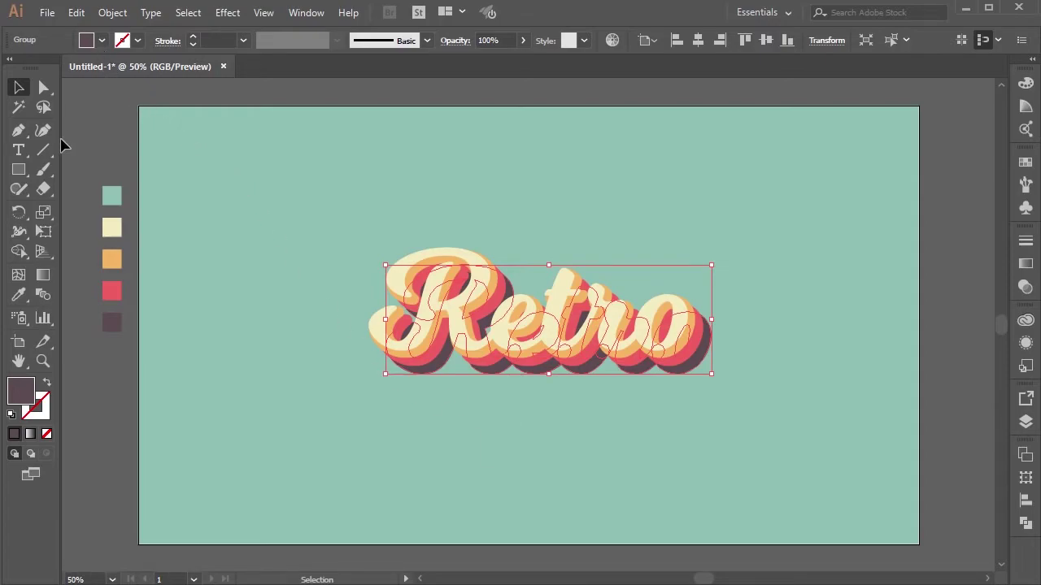
double_click(29, 396)
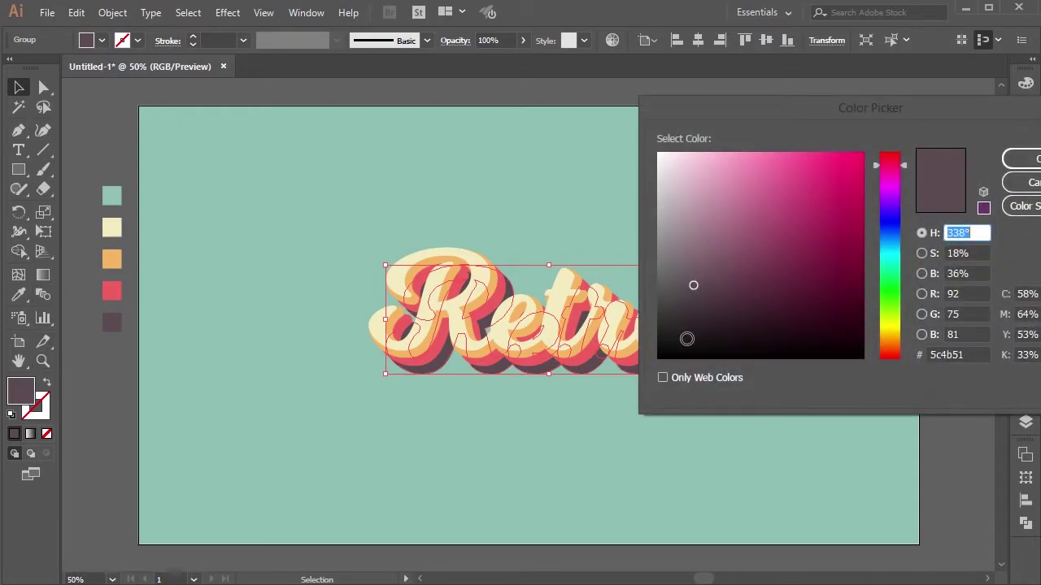
click(1026, 183)
click(487, 159)
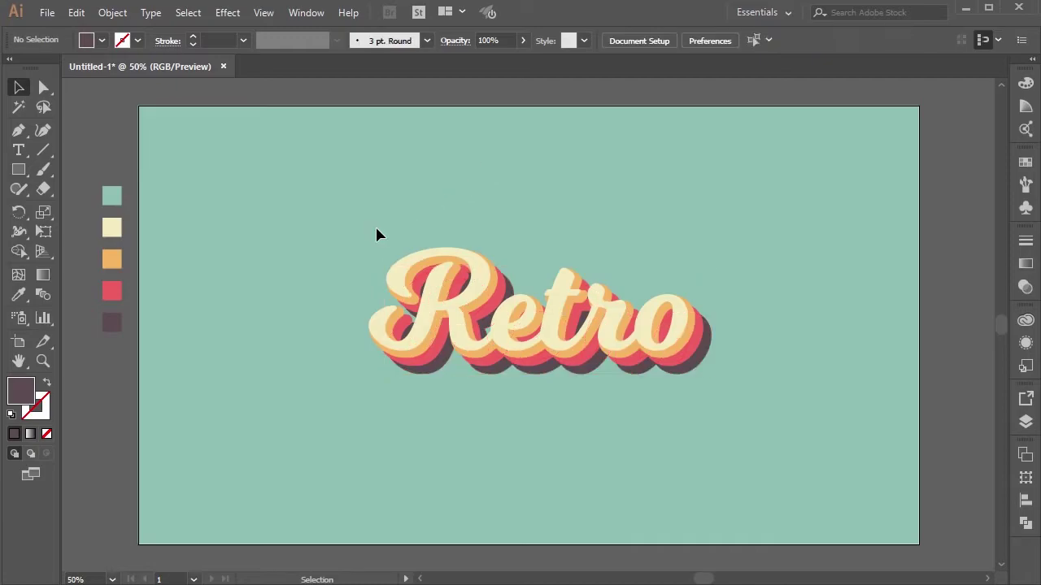
- Duplicate the dark offset lettering in place and fill the copy with black (000000)
click(433, 376)
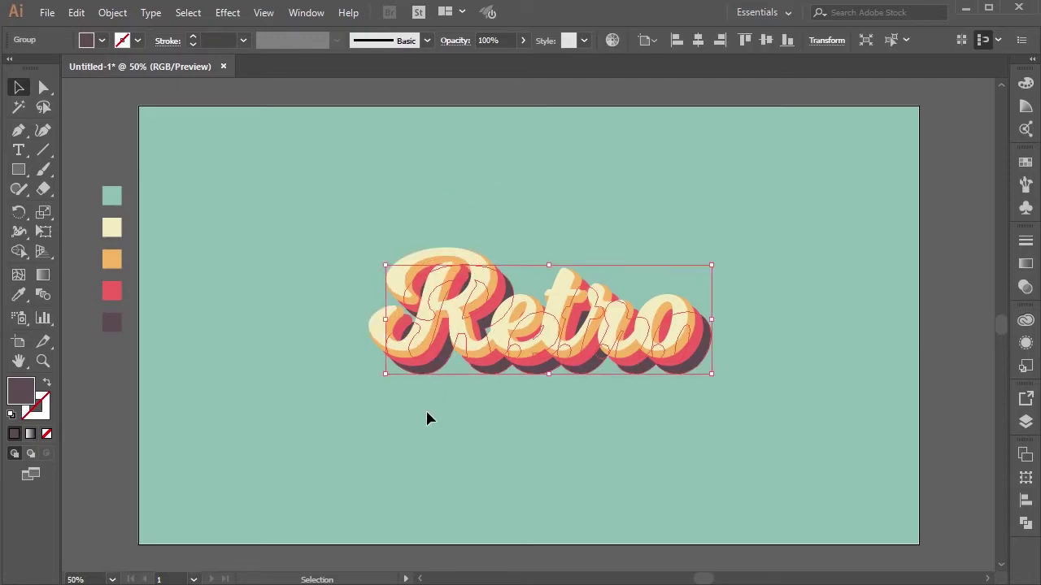
key(ctrl+c)
key(ctrl+f)
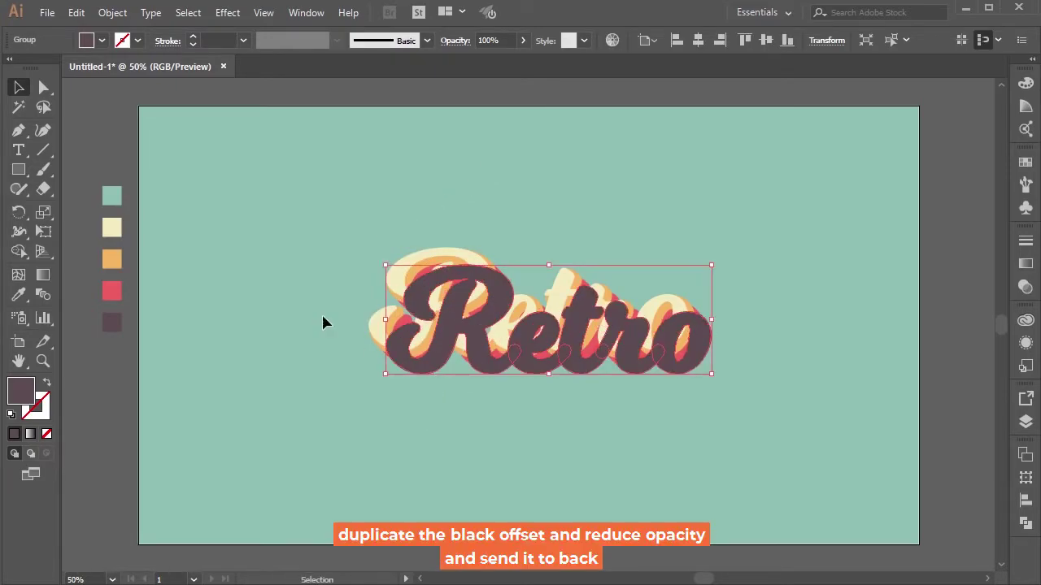
double_click(22, 392)
mouse_move(691, 293)
mouse_down()
mouse_move(685, 336)
mouse_move(659, 358)
mouse_up()
drag(765, 106, 585, 112)
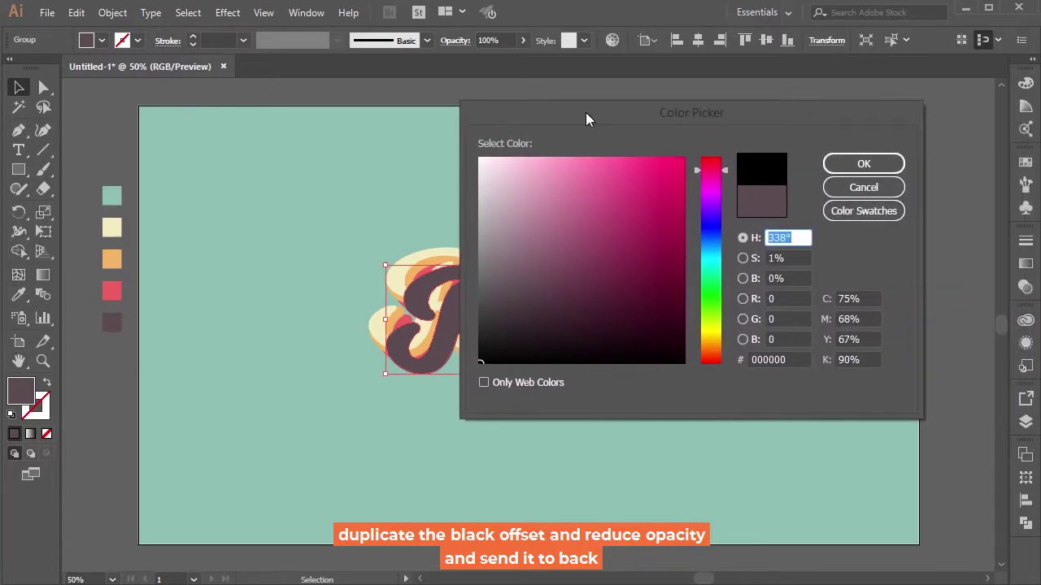
click(862, 165)
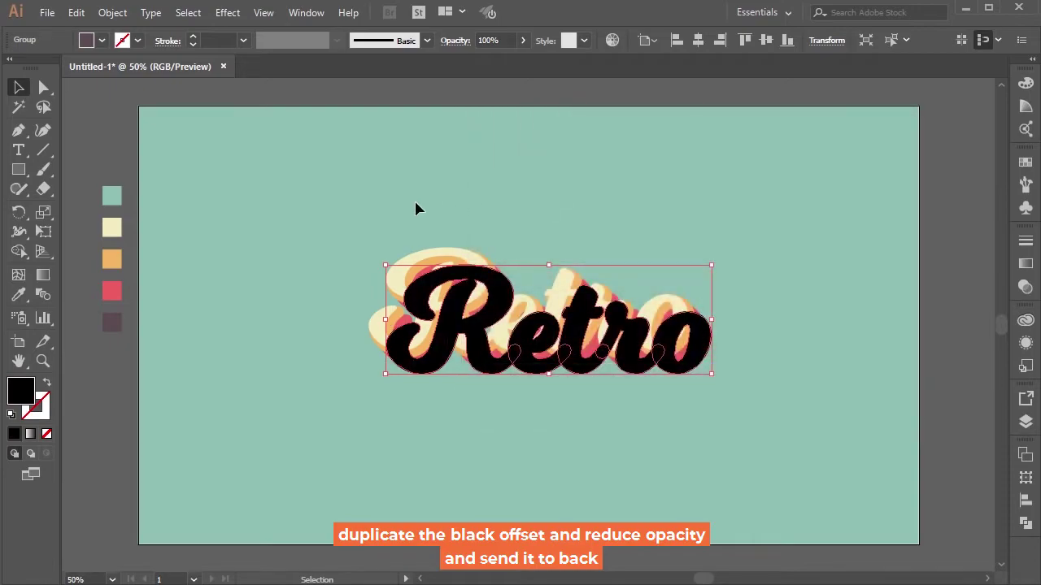
- Set the black lettering's opacity to 10% and send it behind all the other lettering layers
click(484, 40)
key(BackSpace)
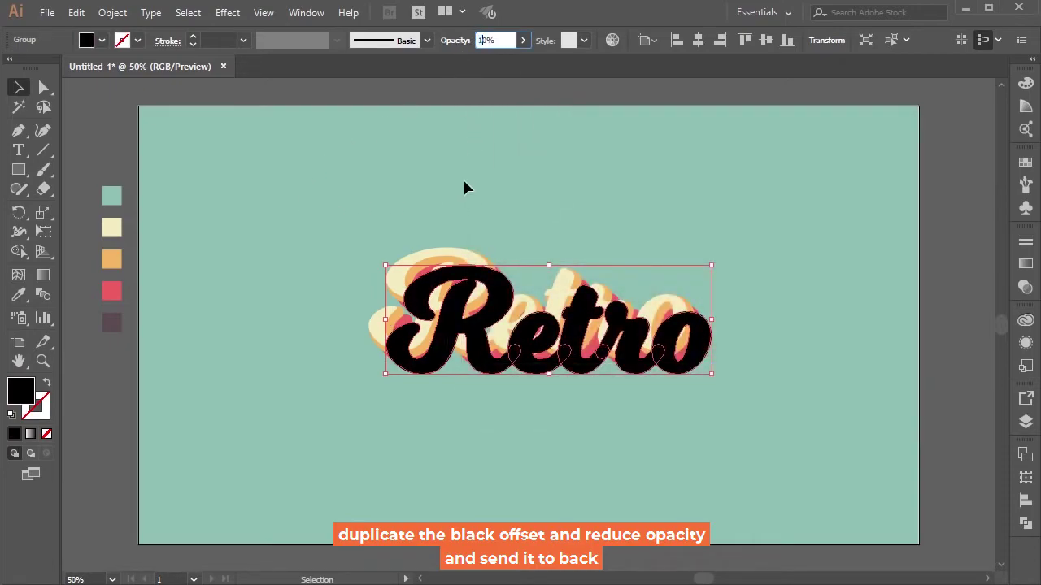
key(Return)
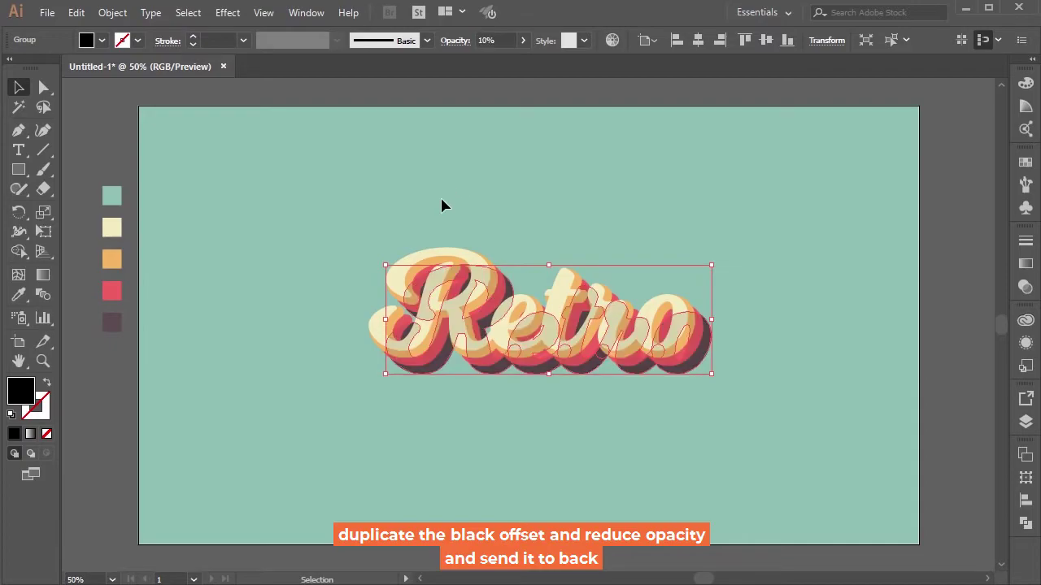
key(ctrl)
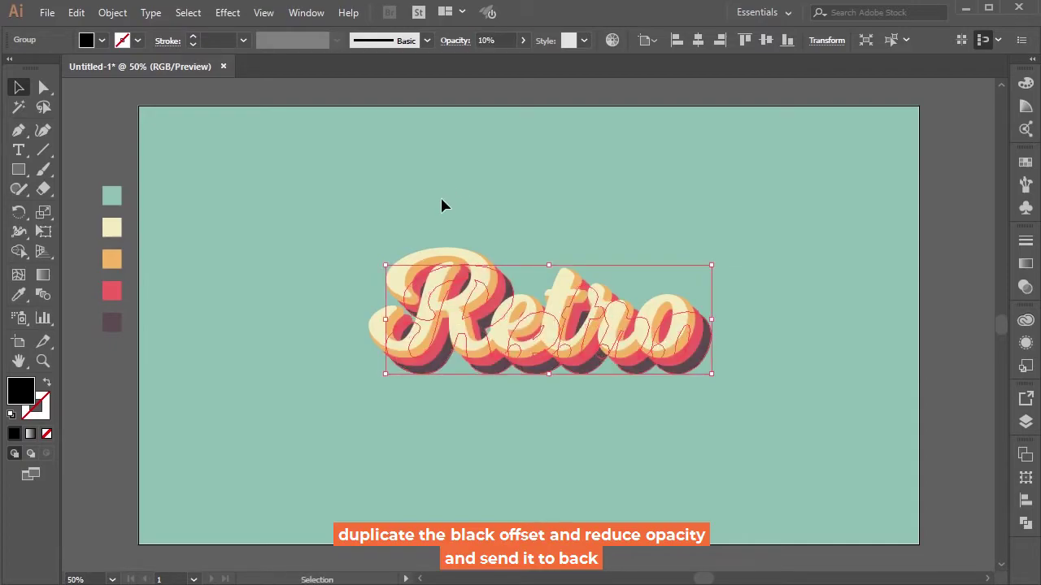
- Start a Distort & Transform > Transform effect on the faint black lettering with preview on and 40 copies
click(227, 12)
mouse_move(269, 173)
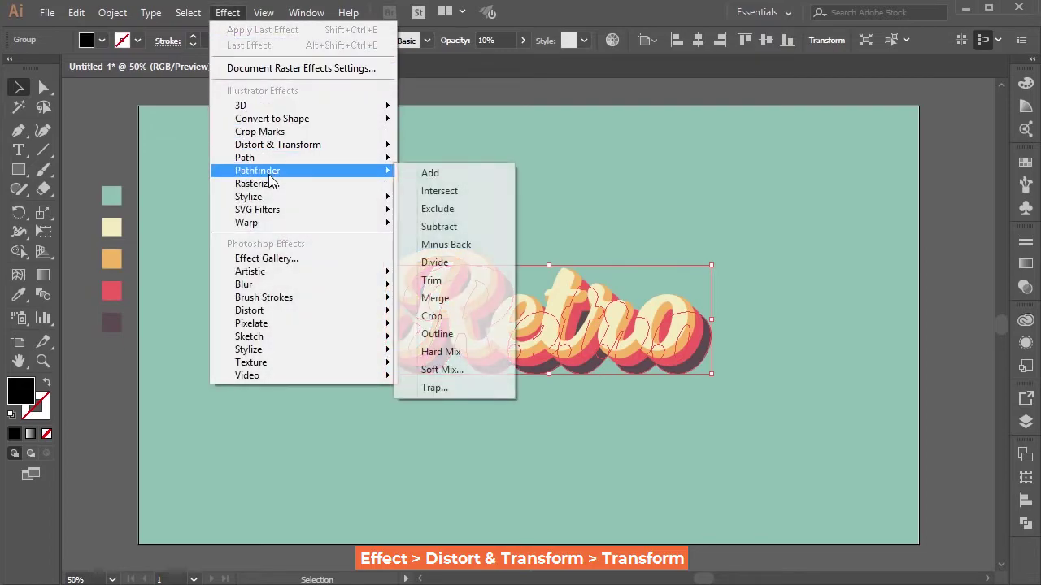
mouse_move(273, 146)
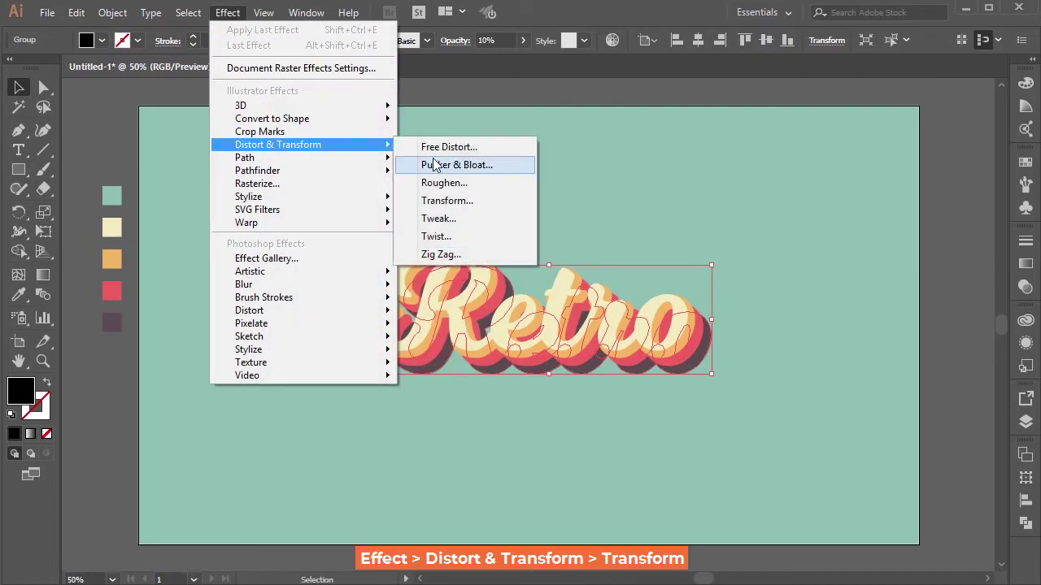
click(459, 203)
drag(840, 63, 808, 73)
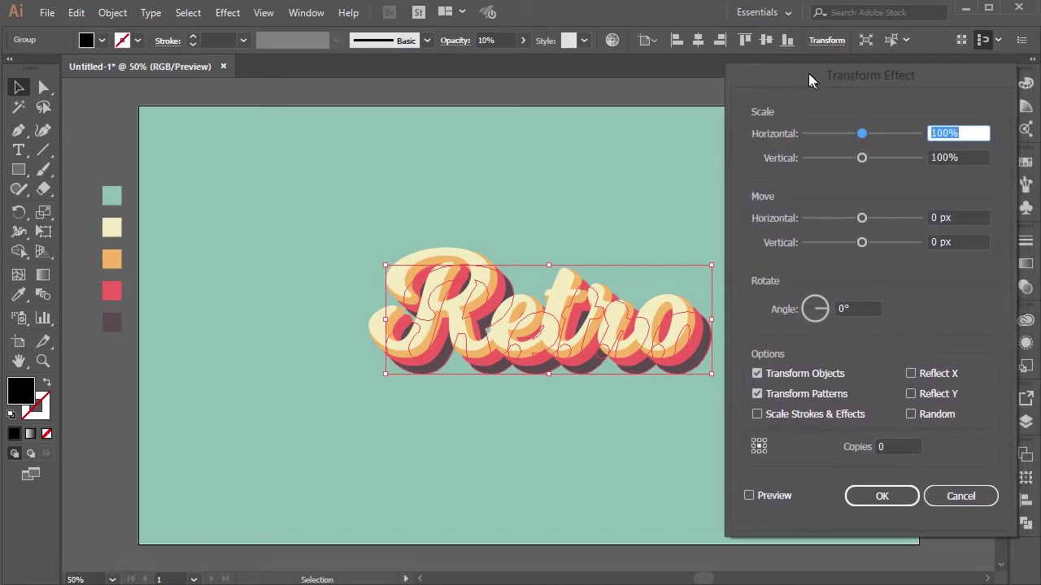
click(749, 496)
click(749, 496)
click(892, 445)
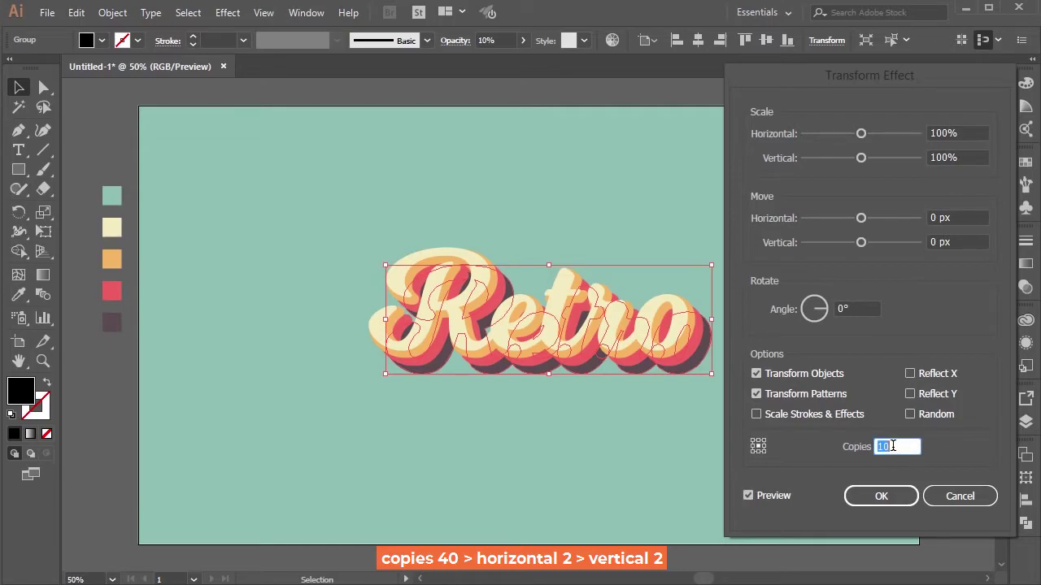
- Try negative move offsets for the shadow copies, with -2 px vertical and -1 px horizontal
click(961, 238)
key(Down)
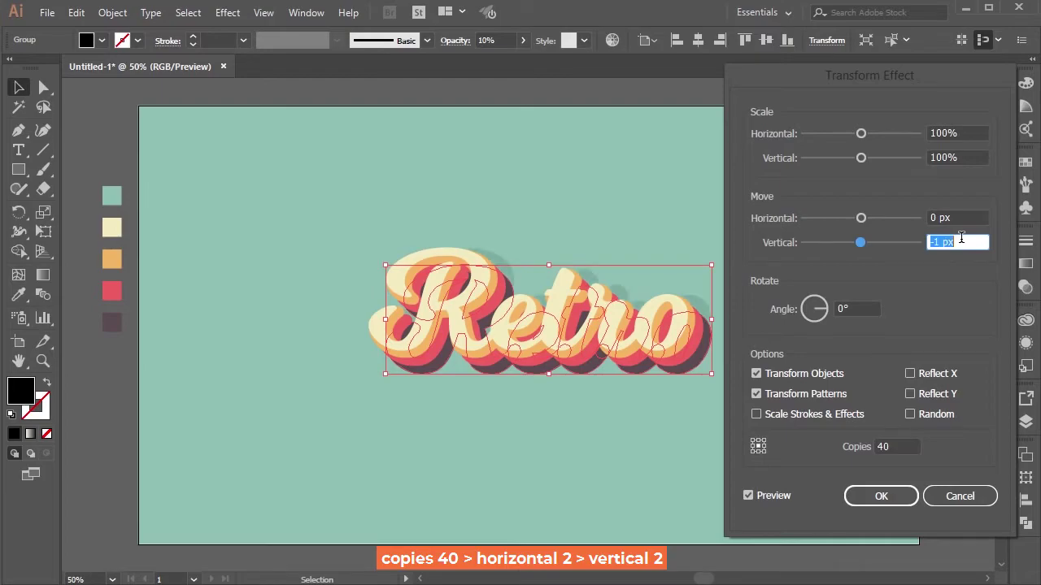
key(Down)
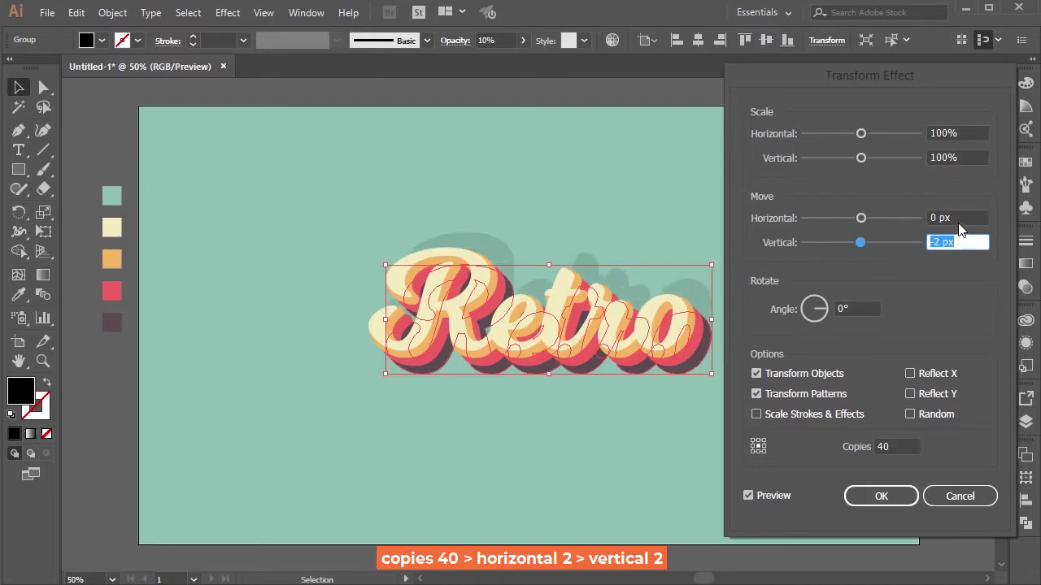
click(959, 216)
key(Down)
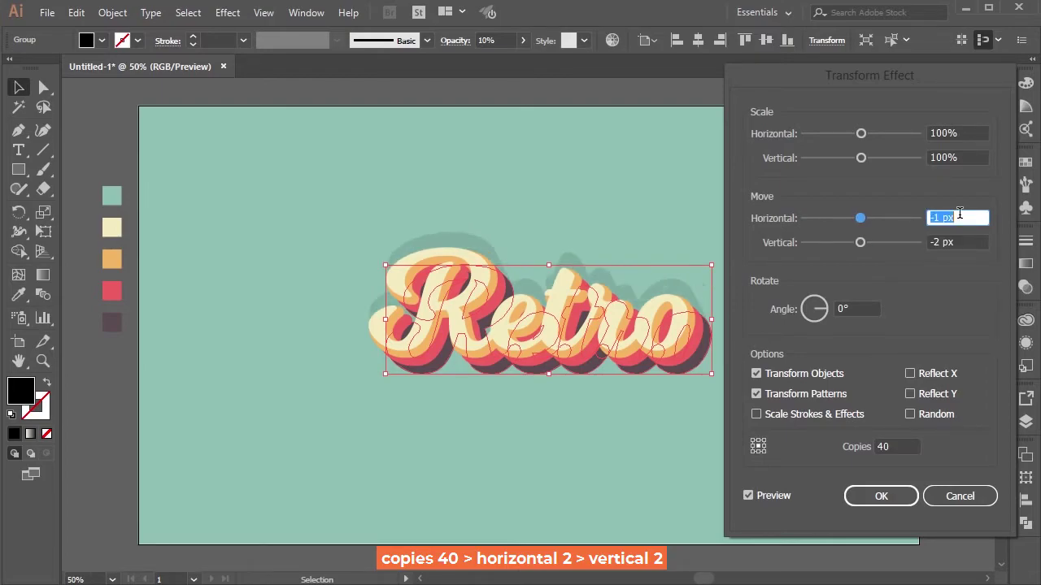
key(Down)
- Set the Transform effect's move to 2 px horizontal and 2 px vertical, apply it and deselect the shadow
key(Up)
key(Up)
key(Up)
click(959, 241)
key(Up)
key(Up)
key(Up)
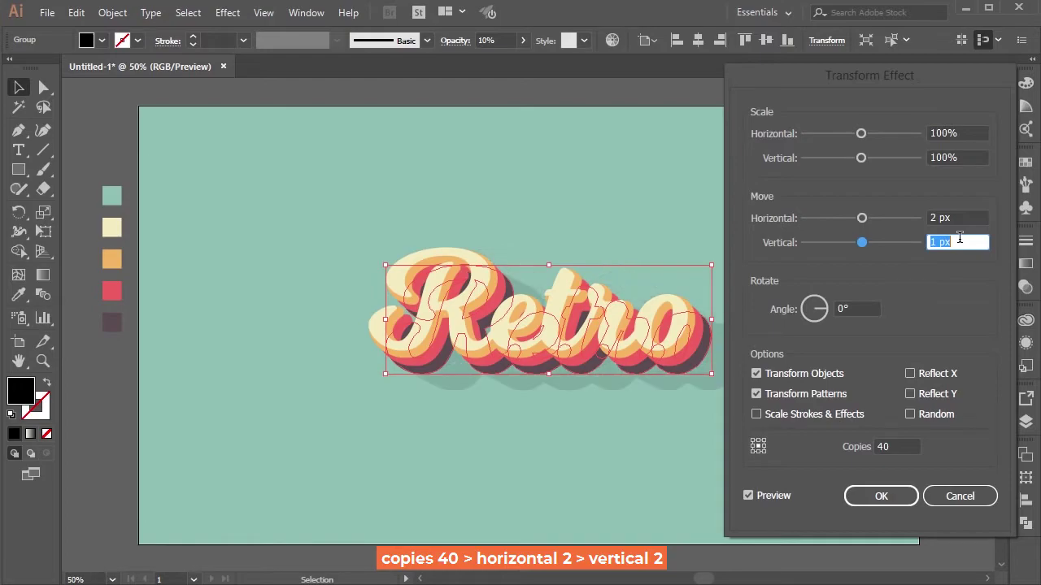
key(Up)
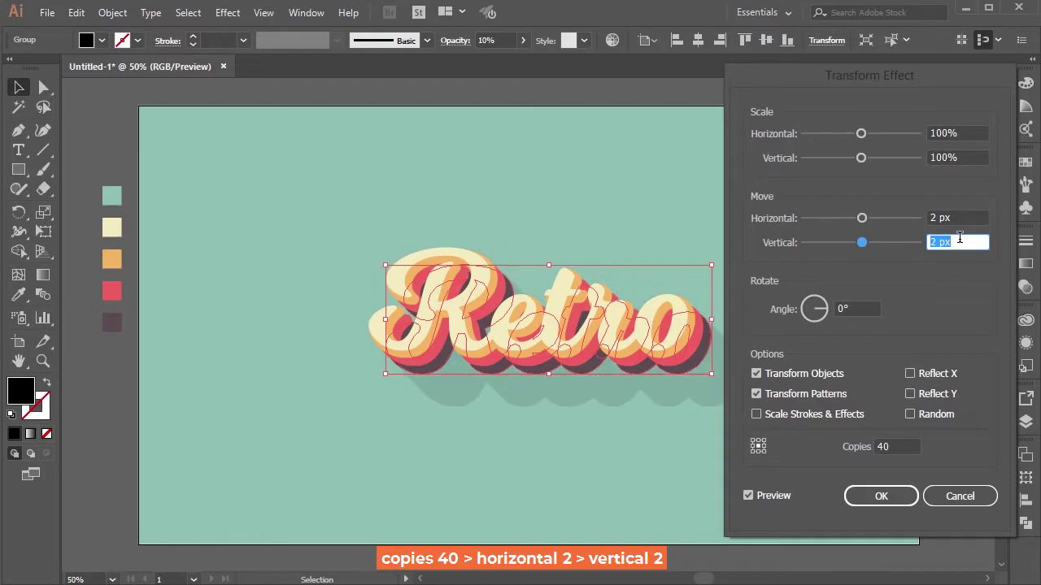
click(879, 496)
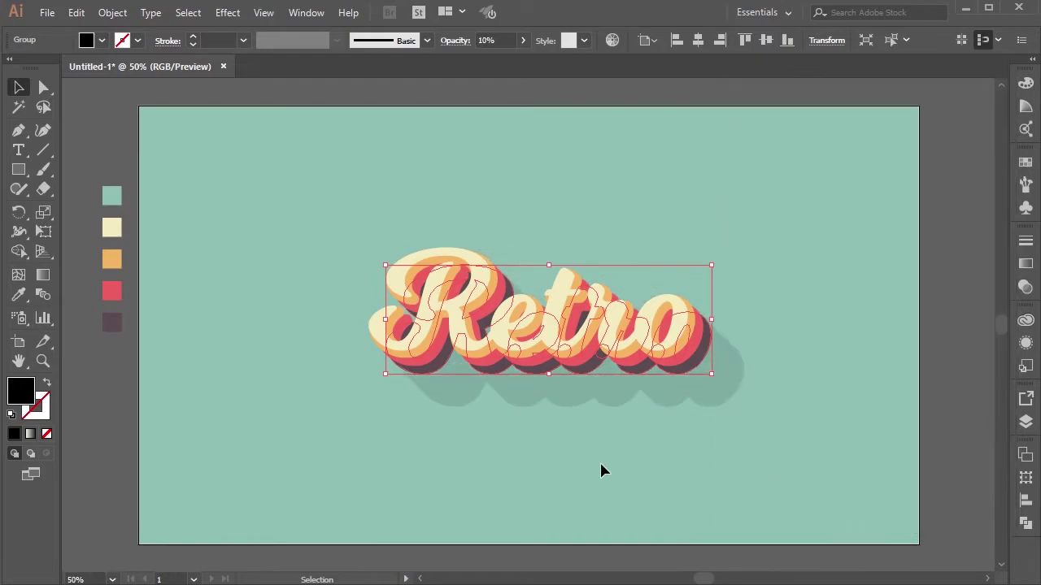
click(585, 465)
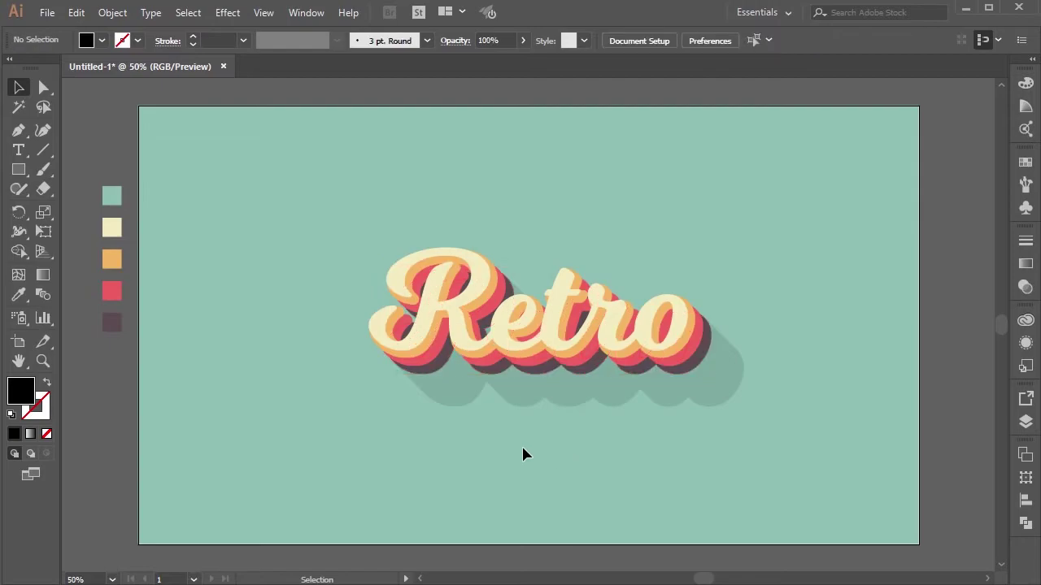
- Duplicate the cream lettering in place and open the Basic Graphics_Dots pattern swatch library
click(428, 313)
click(431, 315)
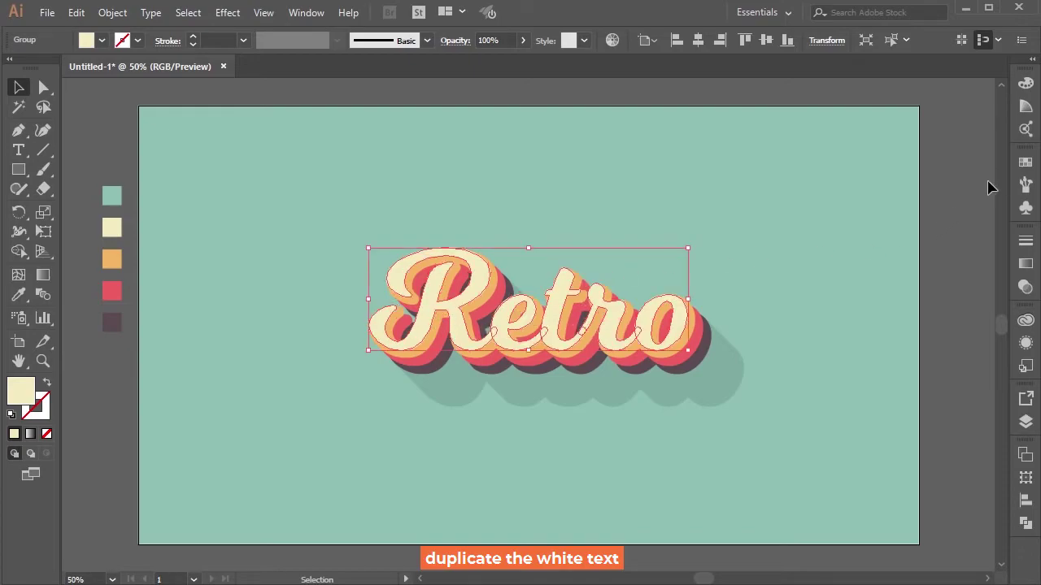
click(1025, 162)
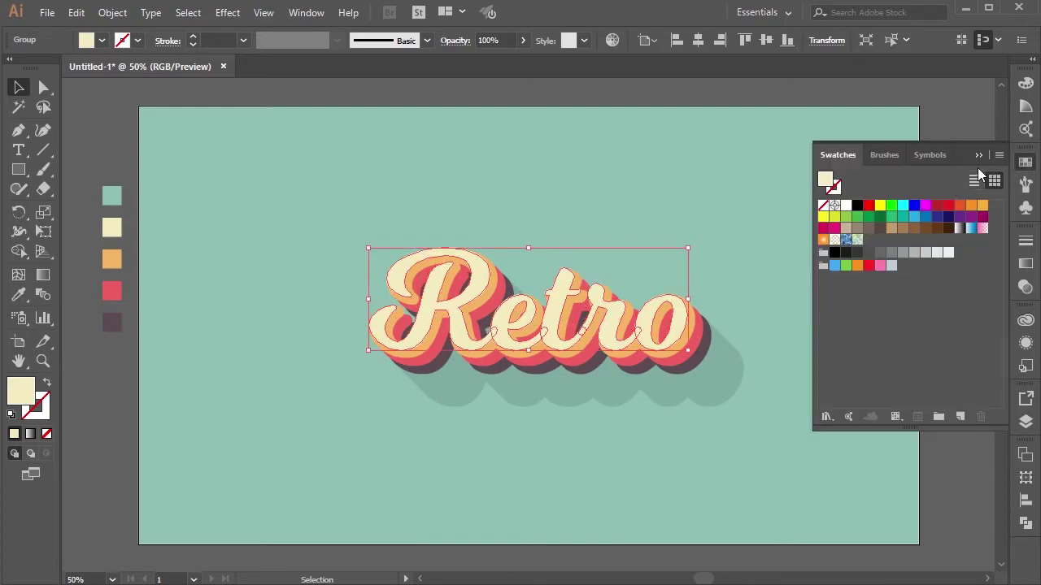
click(998, 155)
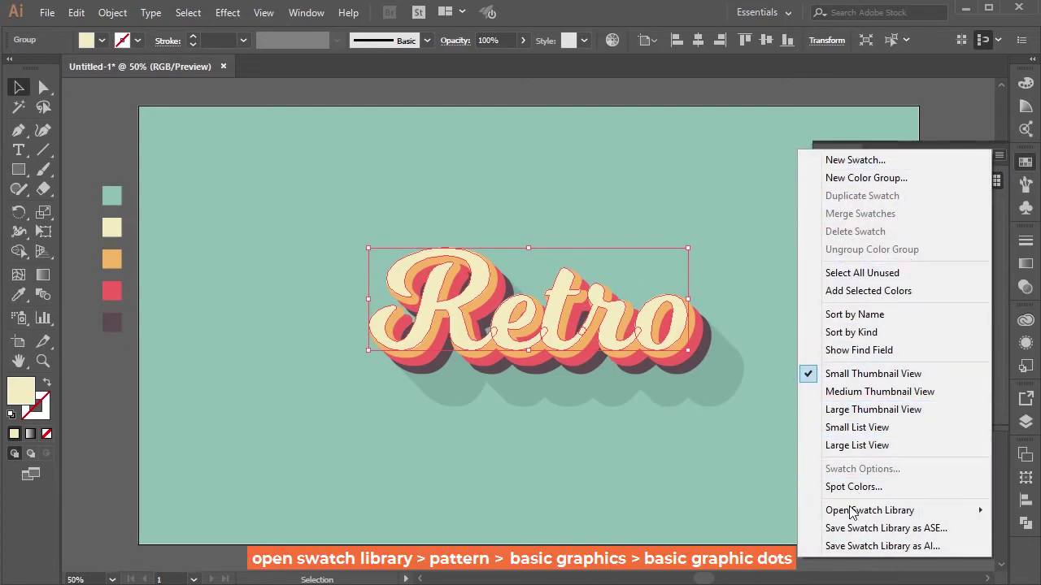
mouse_move(850, 509)
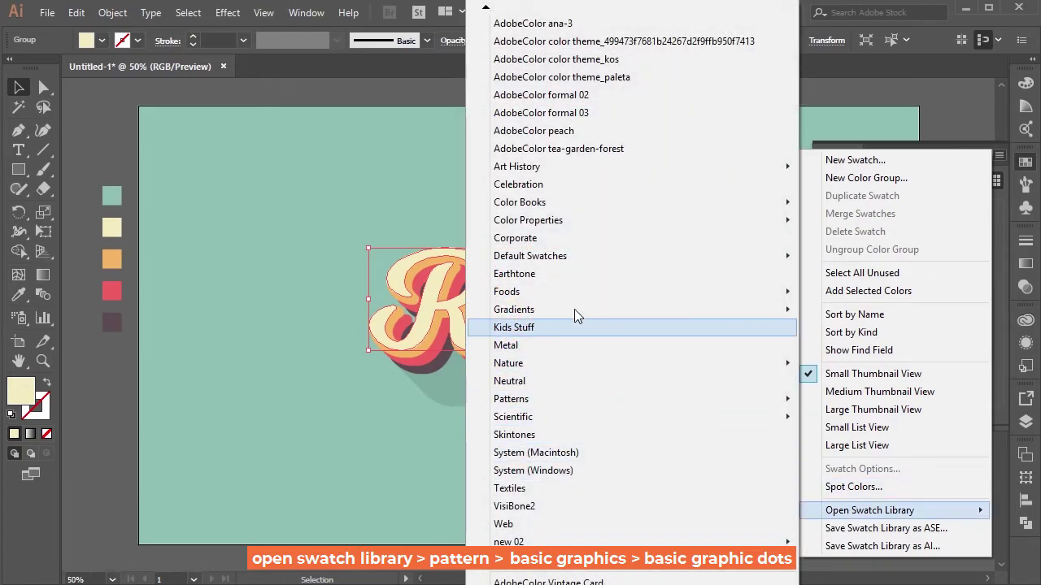
mouse_move(557, 398)
mouse_move(831, 401)
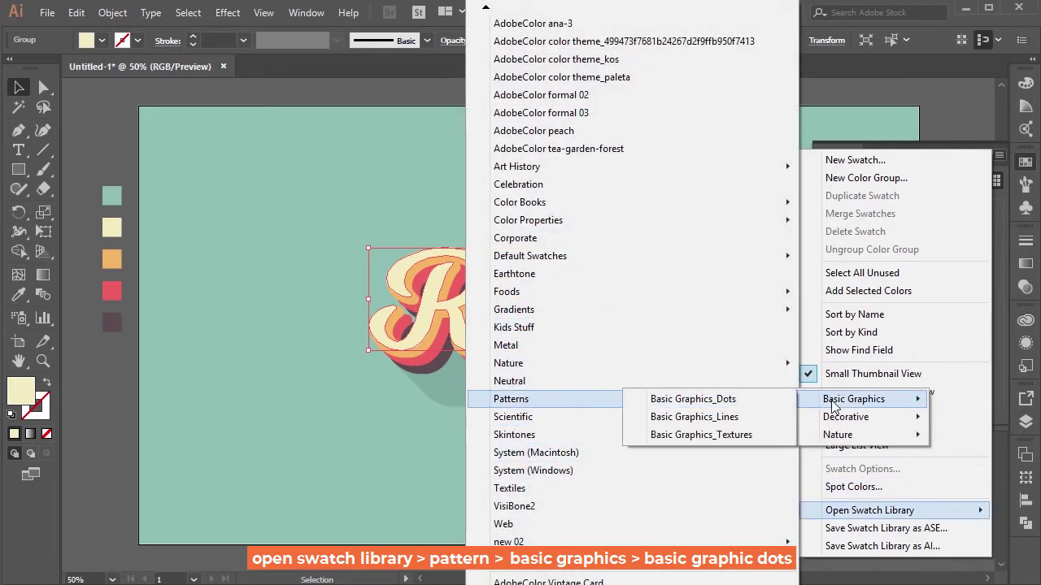
click(744, 398)
drag(509, 271, 709, 280)
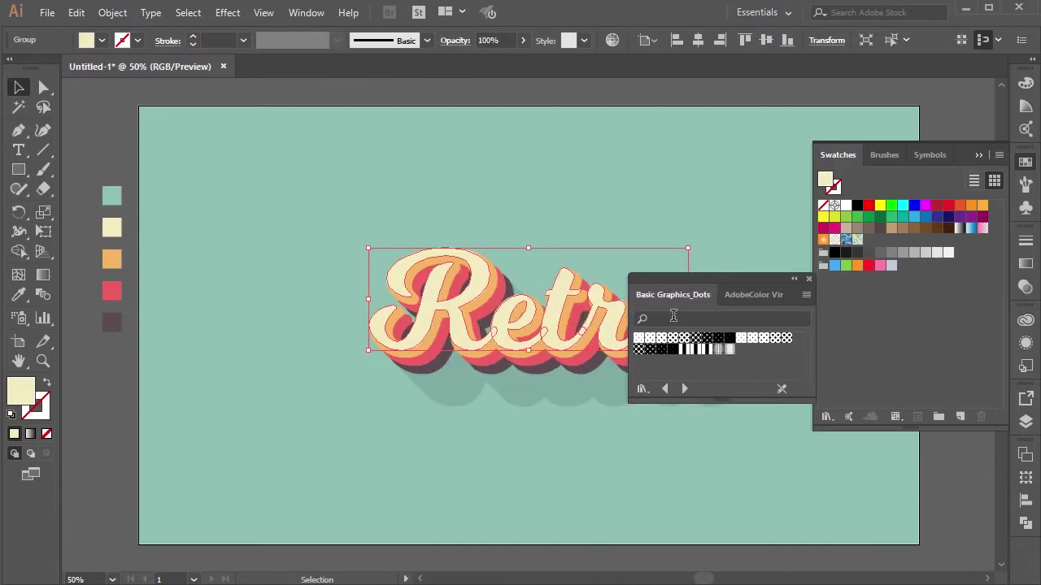
- Fill the duplicated cream lettering with the first dot pattern in the Basic Graphics_Dots library and deselect it
click(639, 339)
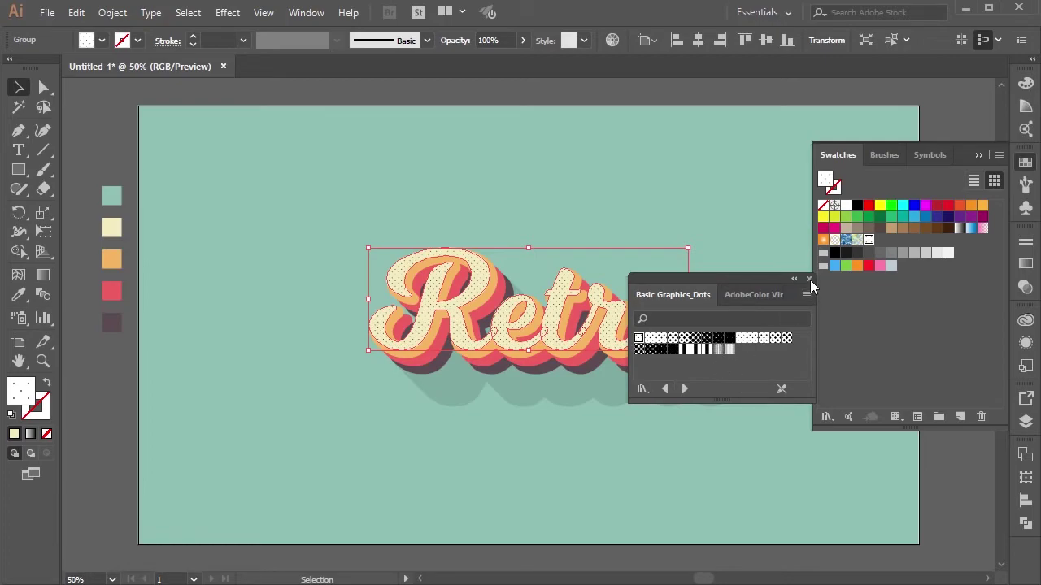
click(978, 154)
drag(735, 283, 877, 246)
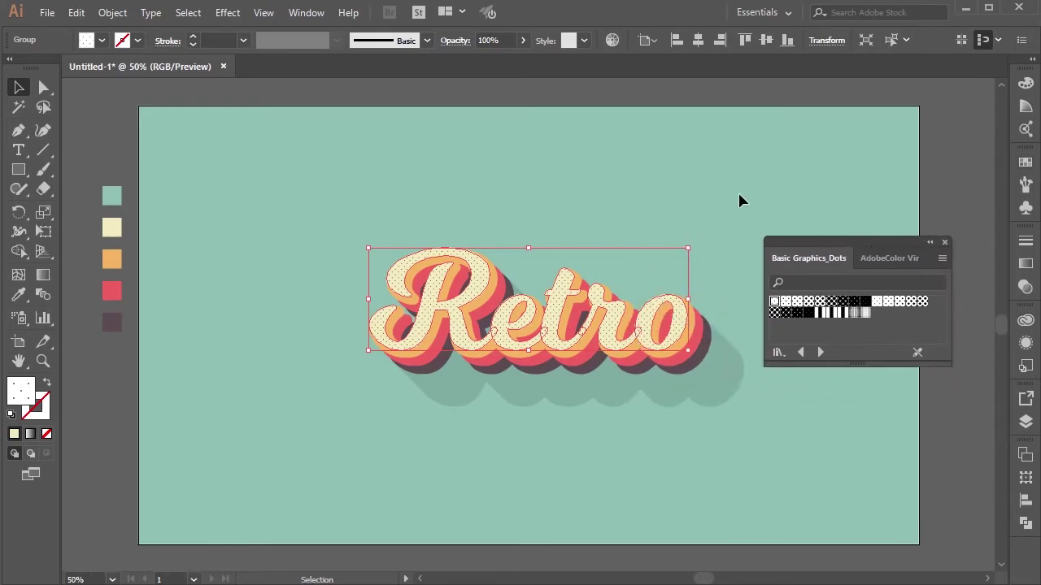
click(739, 200)
- Unlock Layer 1 and duplicate the teal background rectangle in place
click(1025, 423)
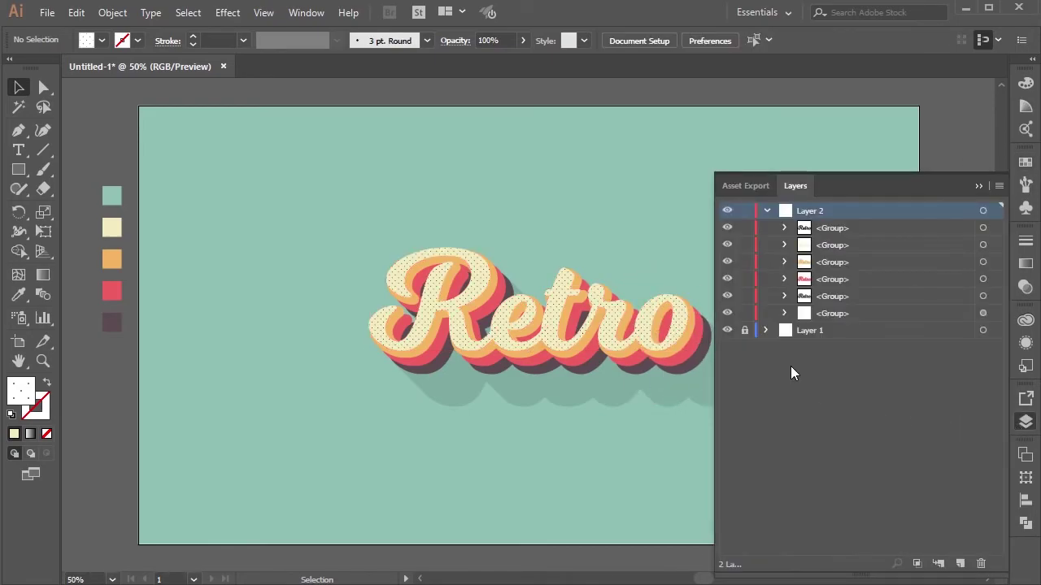
click(744, 330)
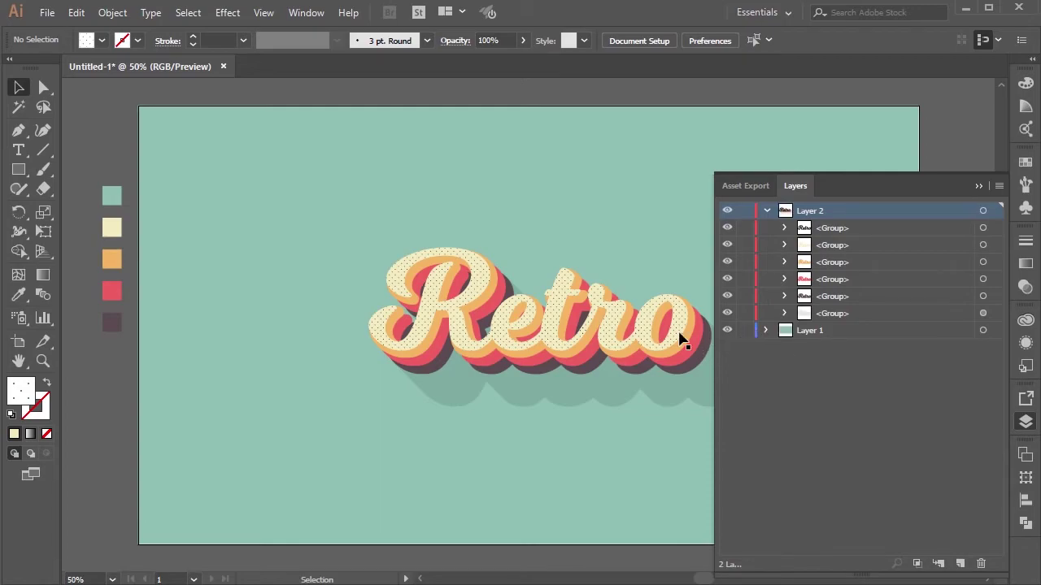
click(235, 169)
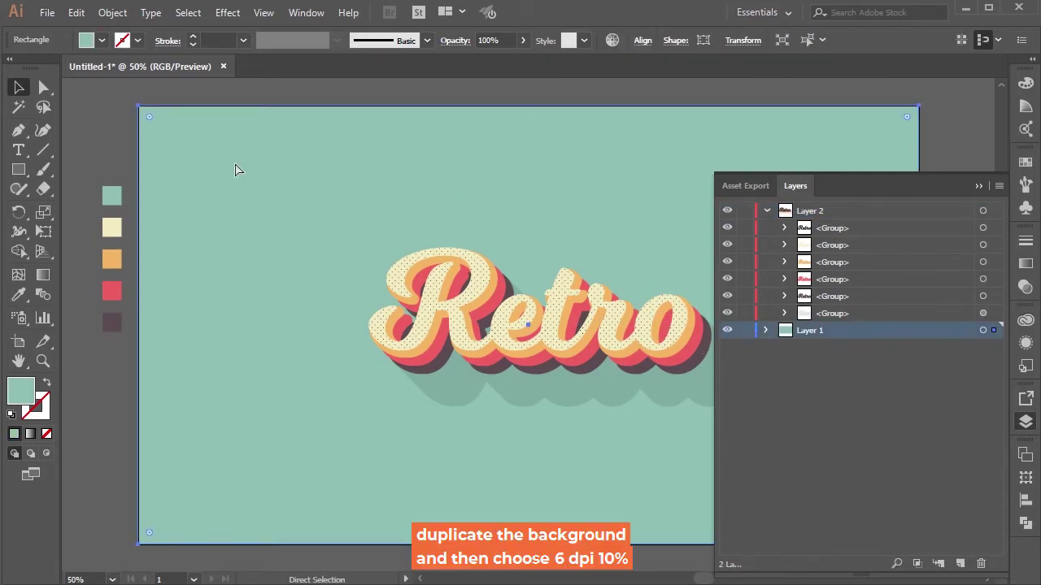
key(ctrl+f)
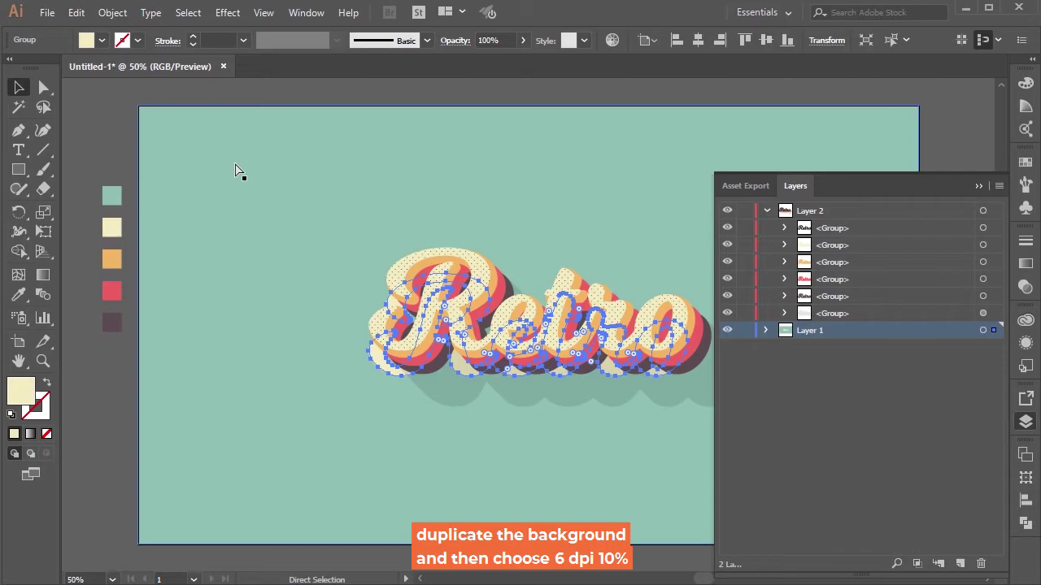
click(236, 171)
key(ctrl+c)
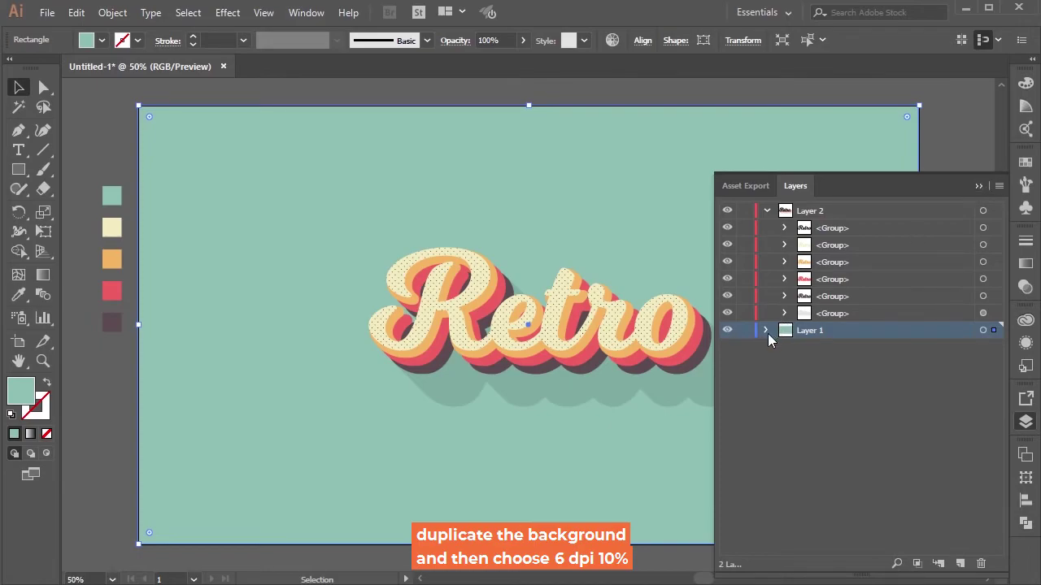
click(766, 331)
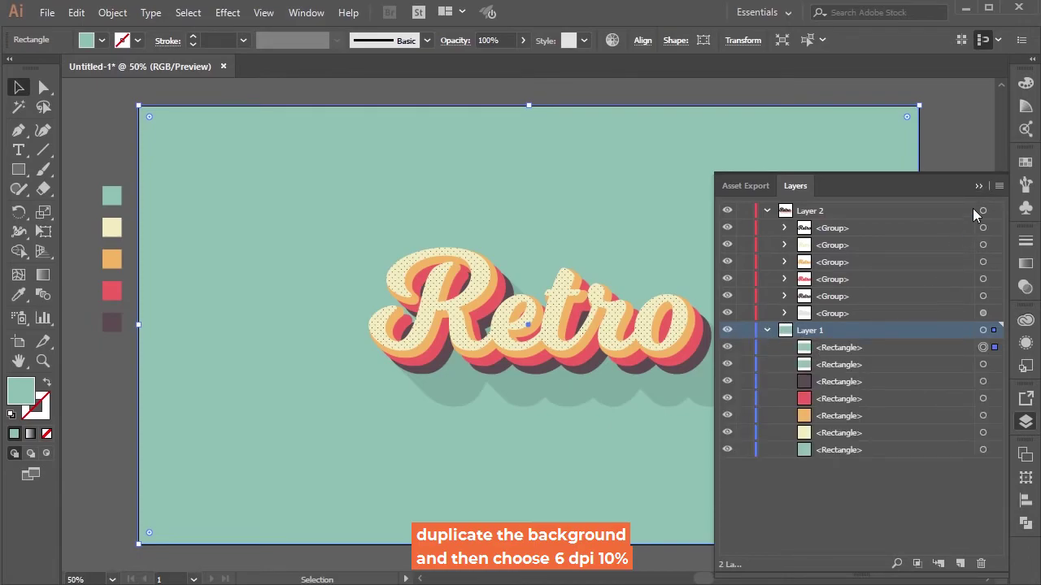
click(978, 186)
- Fill the duplicated background rectangle with the 6 dpi 10% dot pattern, then close the pattern library
click(876, 303)
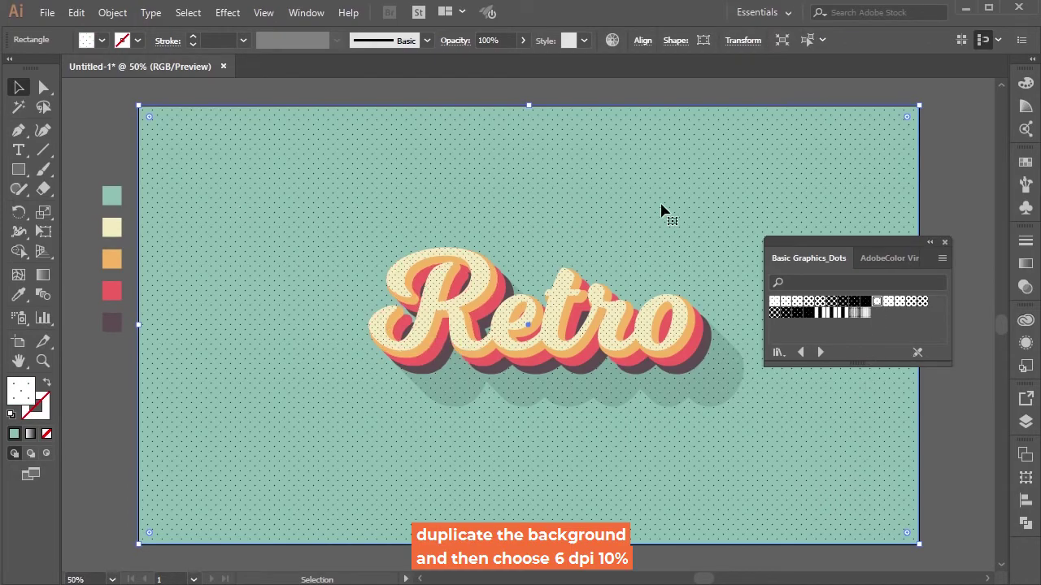
click(945, 243)
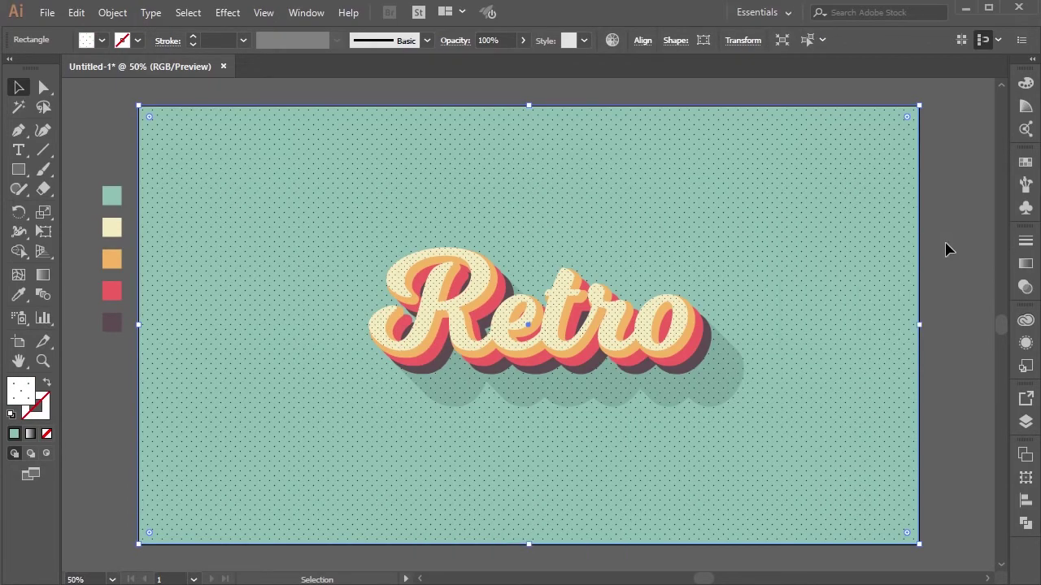
click(950, 262)
key(a)
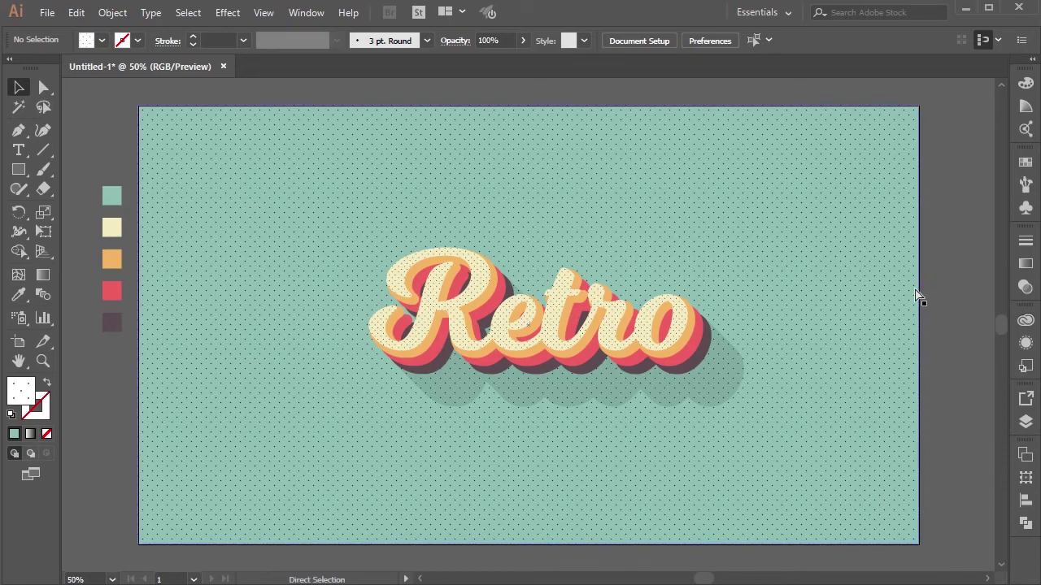
- Collapse and lock Layer 1 so the background stays protected
key(ctrl+0)
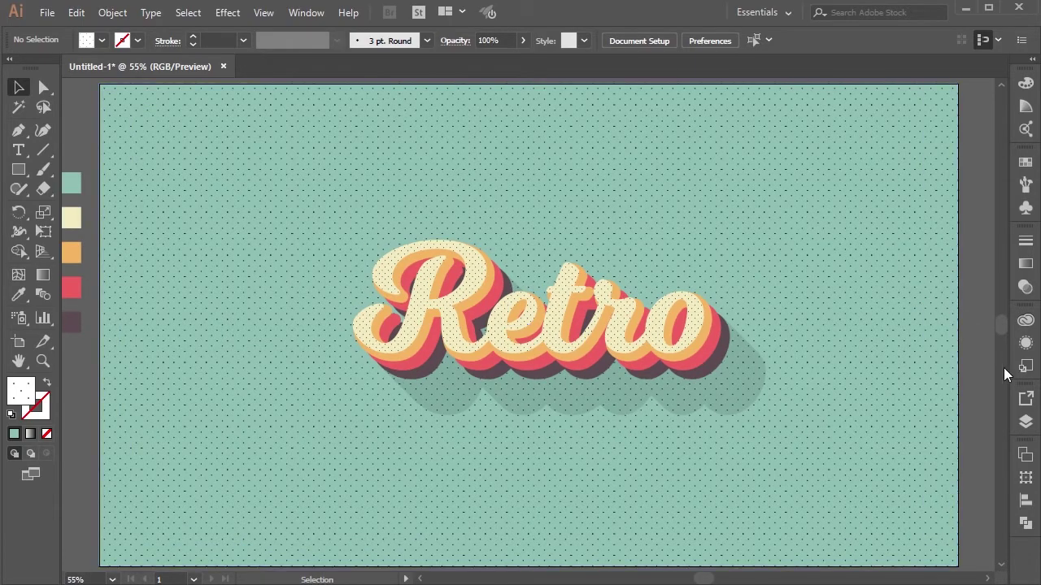
click(1025, 421)
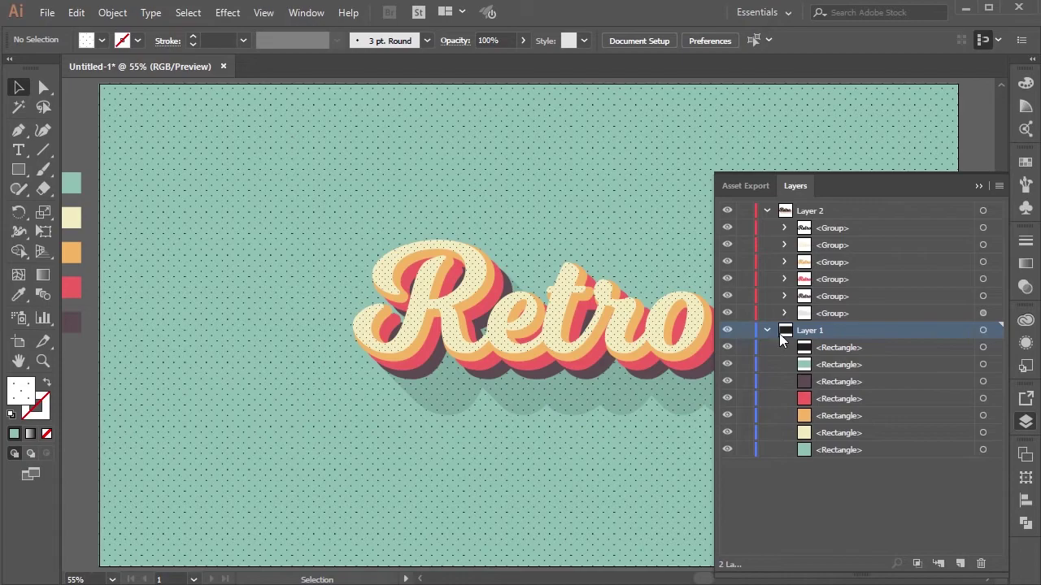
click(765, 331)
click(745, 330)
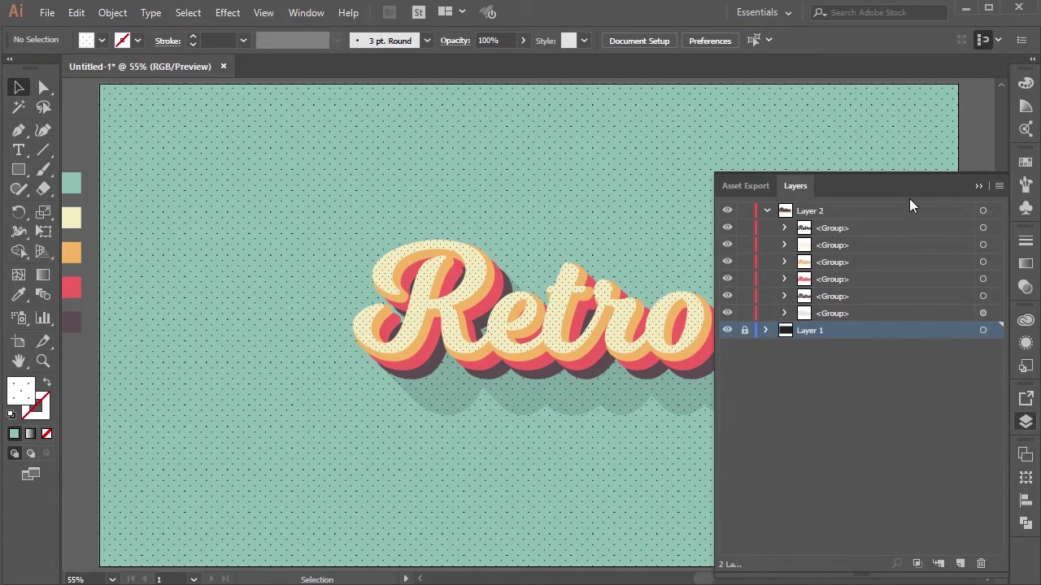
click(979, 187)
- Group all the Retro lettering layers and center the group horizontally and vertically on the artboard
drag(284, 209, 812, 446)
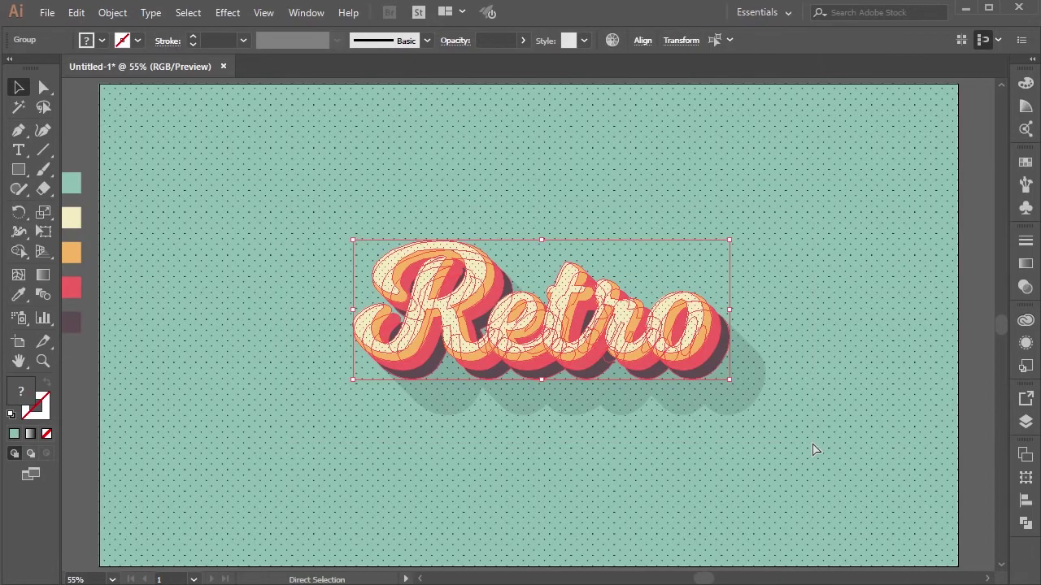
click(698, 39)
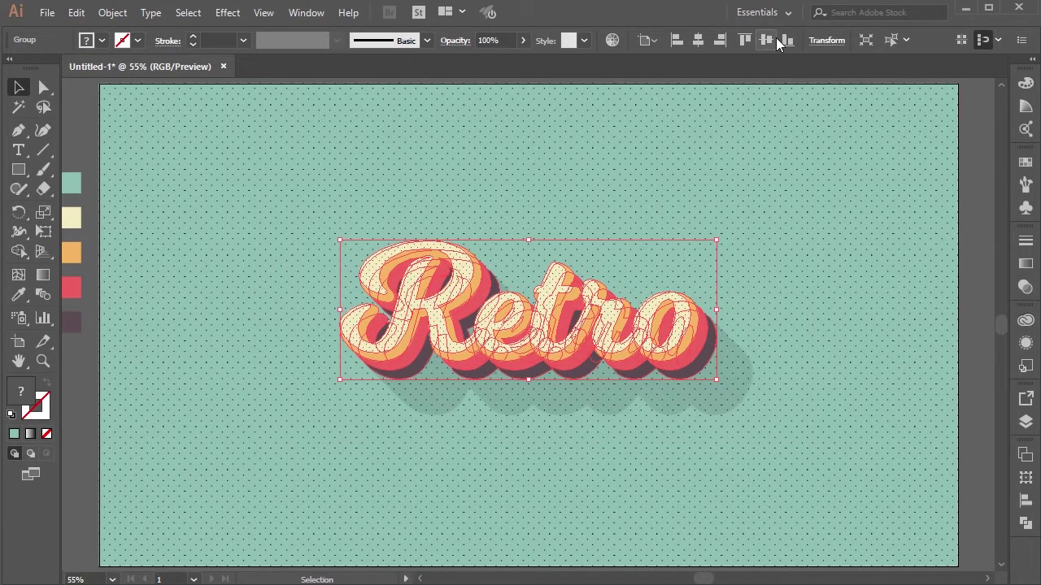
click(767, 40)
click(726, 181)
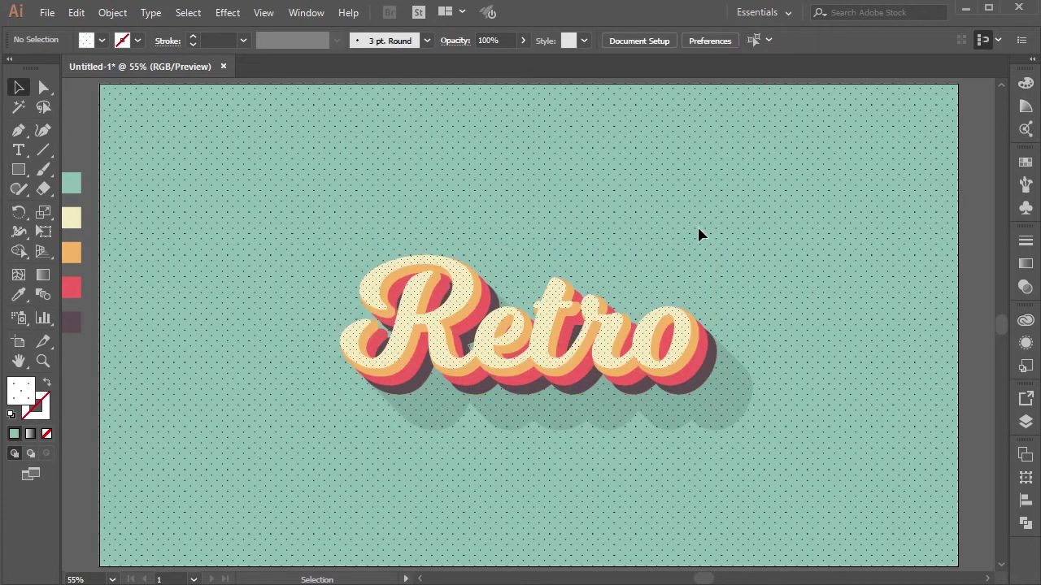